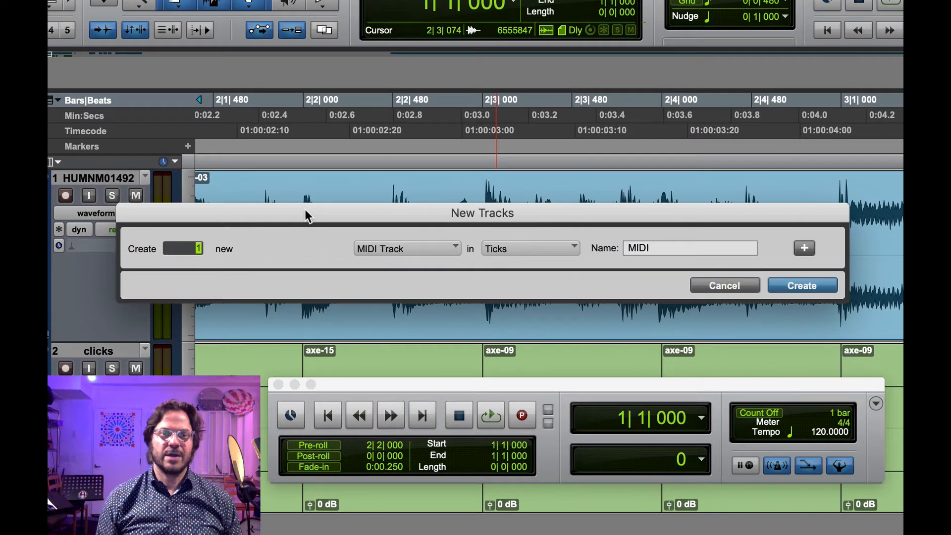
# Cycle through the available track types in the New Tracks dialog, including MIDI, Instrument, Master Fader, VCA, folders and track presets.
pyautogui.press('super+Down')
pyautogui.press('super+Down')
pyautogui.press('super+Down')
pyautogui.press('super+Down')
pyautogui.press('super+Down')
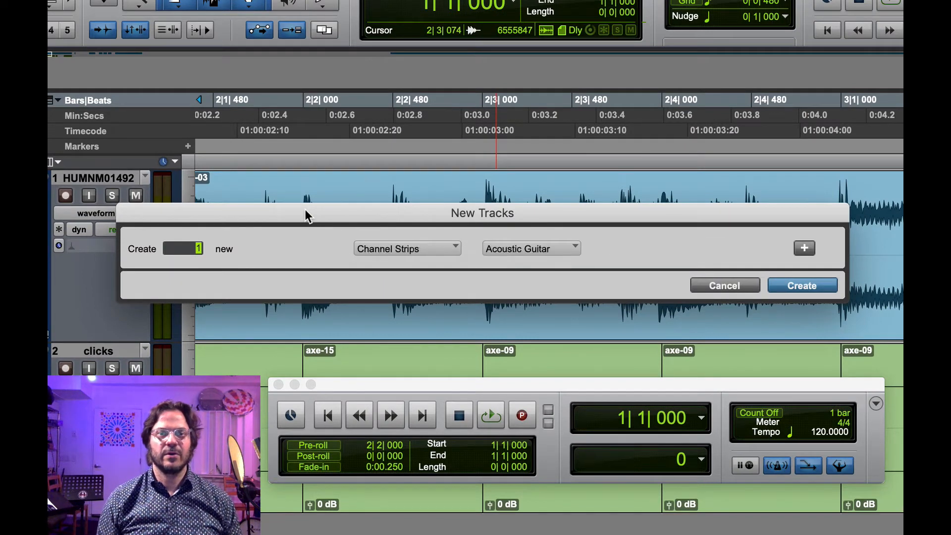
pyautogui.press('super+Up')
pyautogui.press('super+Up')
pyautogui.press('super+Up')
pyautogui.press('super+Up')
pyautogui.press('super+Up')
pyautogui.press('super+Up')
pyautogui.press('super+Up')
pyautogui.press('super+Down')
pyautogui.press('super+Down')
pyautogui.press('super+Down')
pyautogui.press('super+Down')
pyautogui.press('super+Down')
pyautogui.press('super+Down')
pyautogui.press('super+Down')
pyautogui.press('super+Down')
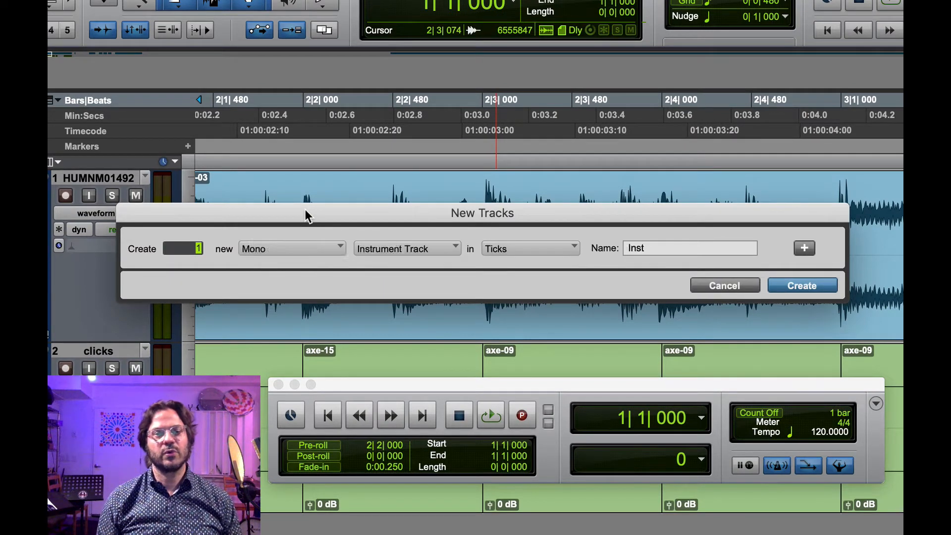
pyautogui.press('super+Up')
pyautogui.press('super+Up')
pyautogui.press('super+Up')
pyautogui.press('super+Up')
pyautogui.press('super+Up')
pyautogui.press('super+Up')
pyautogui.press('super+Up')
pyautogui.press('super+Up')
pyautogui.press('super+Up')
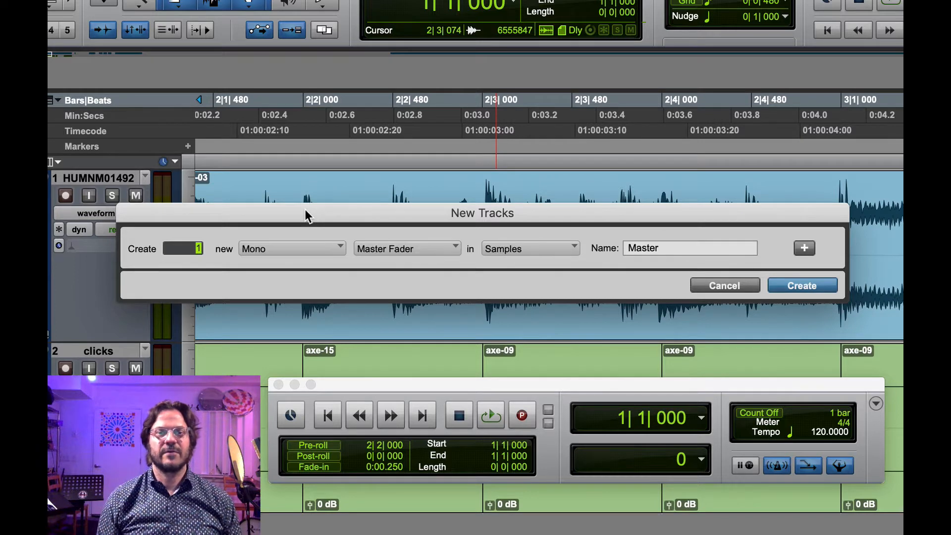
pyautogui.press('super+Down')
pyautogui.press('super+Down')
pyautogui.press('super+Down')
pyautogui.press('super+Down')
pyautogui.press('super+Down')
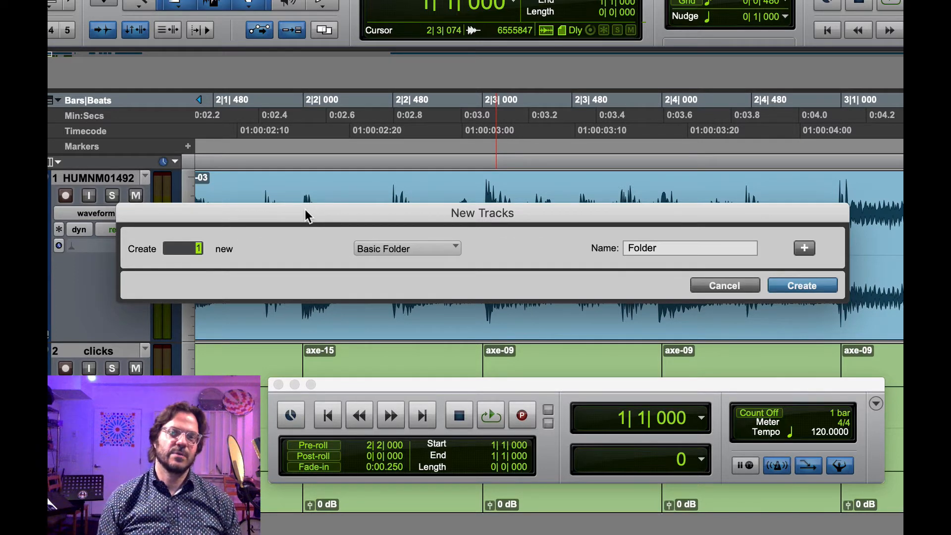
pyautogui.press('super+Down')
pyautogui.press('super+Down')
pyautogui.press('super+Down')
pyautogui.press('super+Up')
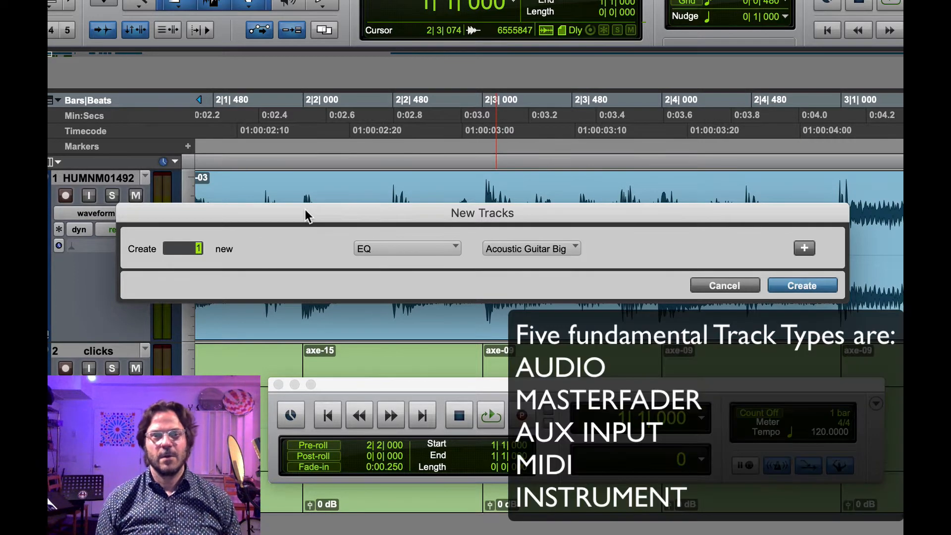
pyautogui.press('super+Up')
pyautogui.press('super+Up')
pyautogui.press('super+Up')
pyautogui.press('super+Up')
pyautogui.press('super+Down')
pyautogui.press('super+Down')
pyautogui.press('super+Down')
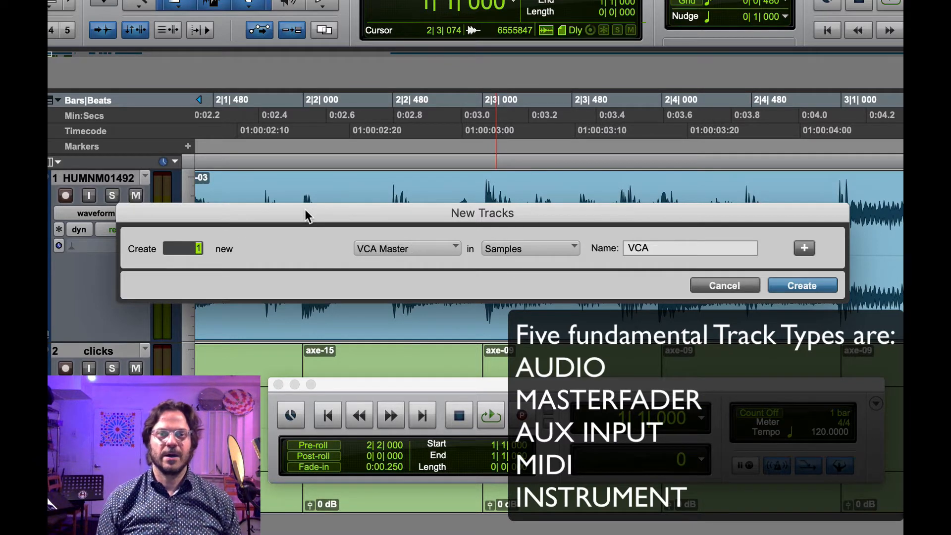
# Set the new track's type to Audio Track.
pyautogui.press('super+Up')
pyautogui.press('super+Up')
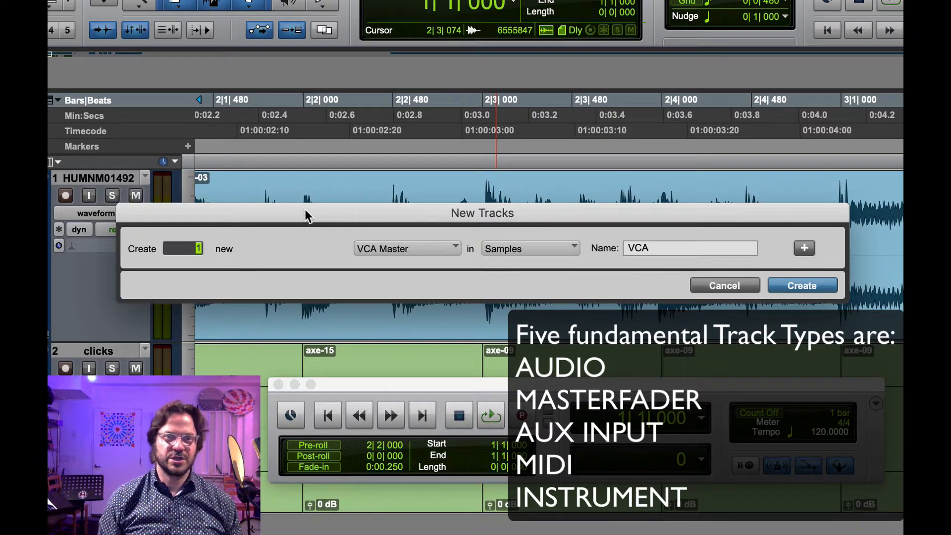
pyautogui.press('super+Up')
pyautogui.press('super+Up')
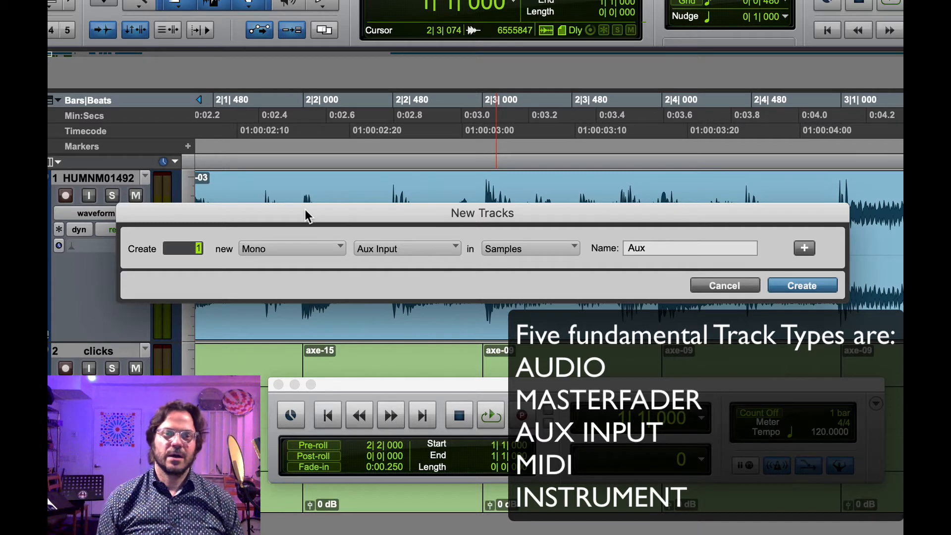
pyautogui.press('super+Up')
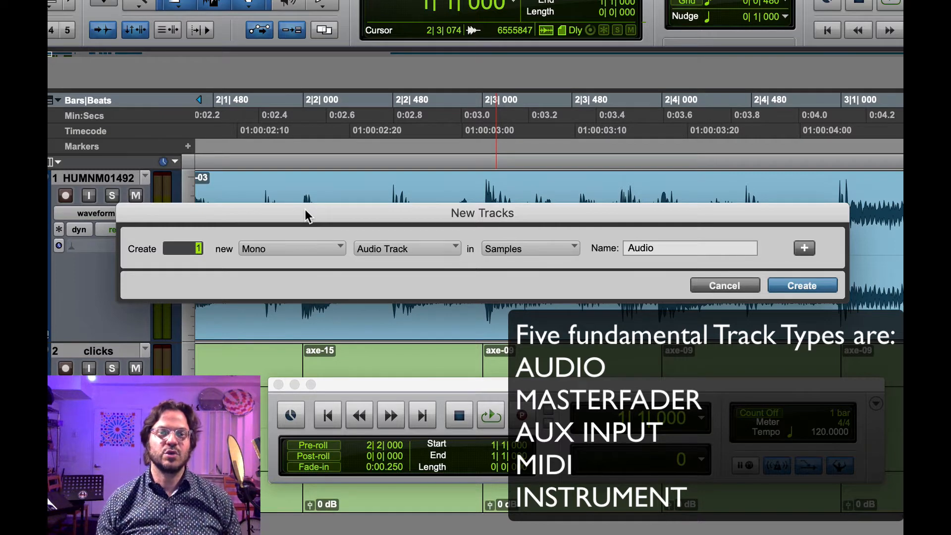
# Switch the new audio track's channel format to Stereo and back to Mono, and look over the track types.
pyautogui.click(299, 249)
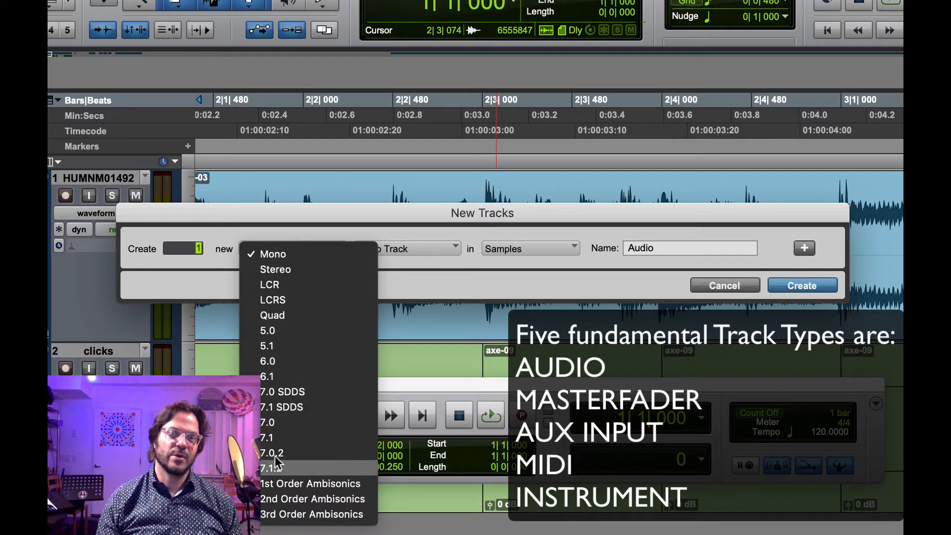
pyautogui.click(273, 270)
pyautogui.click(274, 249)
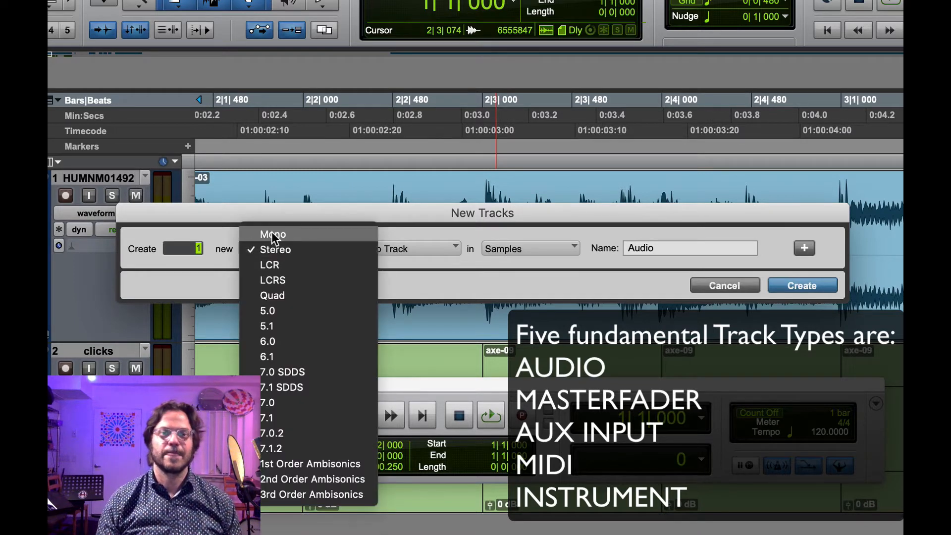
pyautogui.click(271, 233)
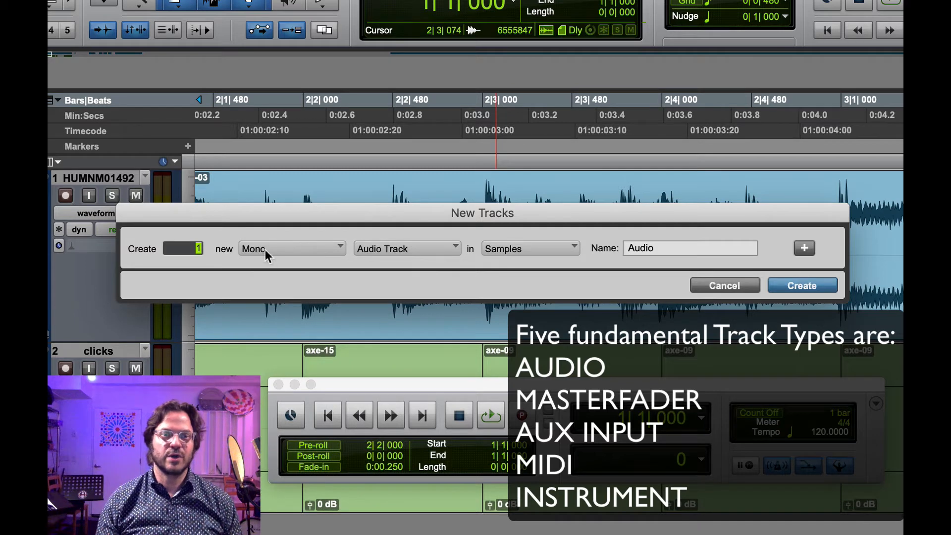
pyautogui.click(379, 250)
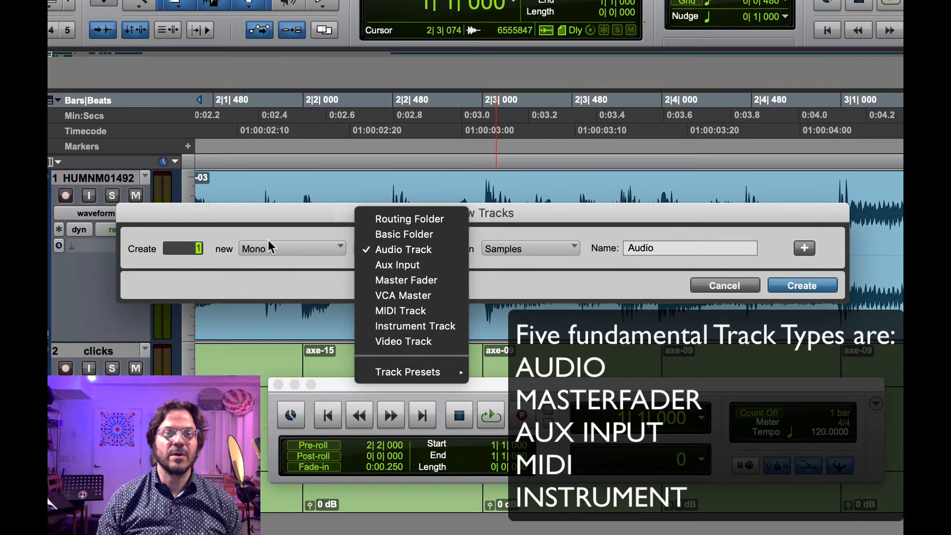
pyautogui.click(307, 230)
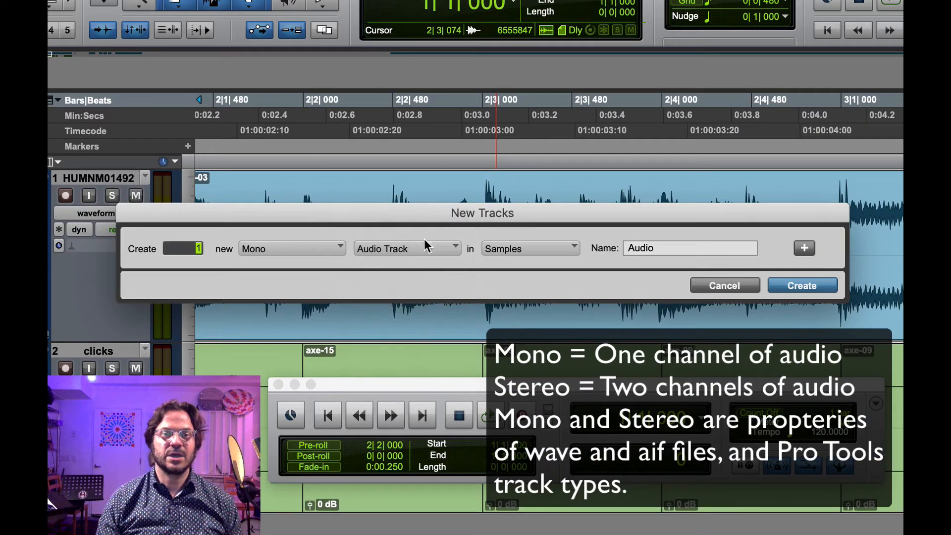
# Add a second row set to Stereo and create two mono and two stereo audio tracks in samples.
pyautogui.click(813, 253)
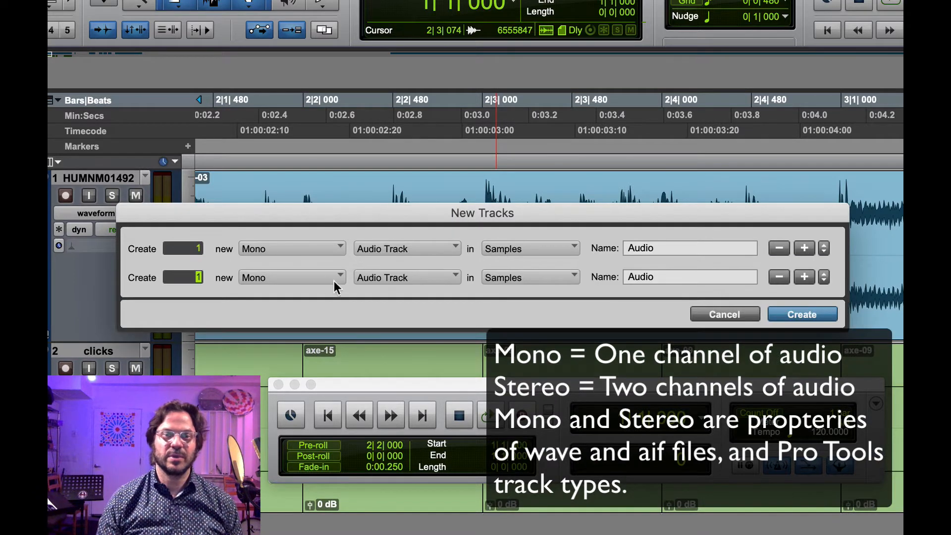
pyautogui.click(275, 277)
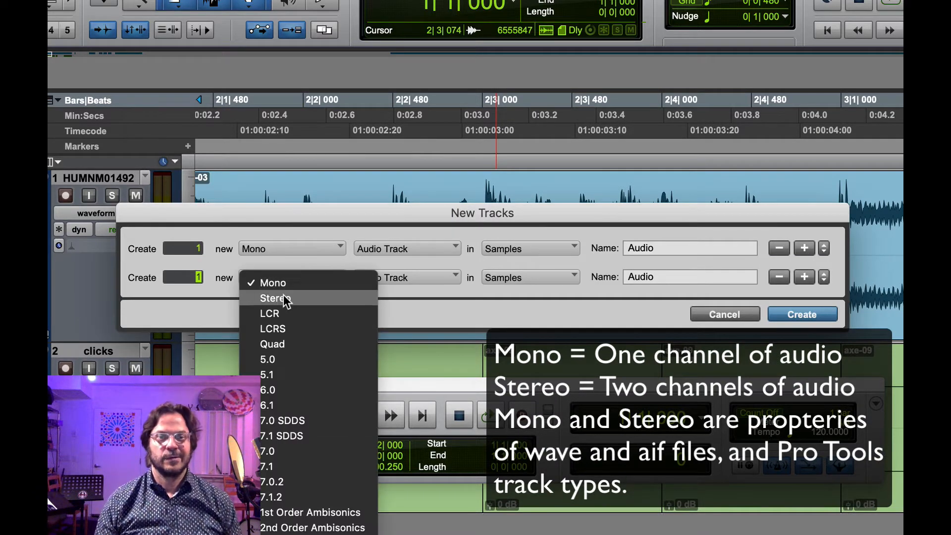
pyautogui.click(277, 297)
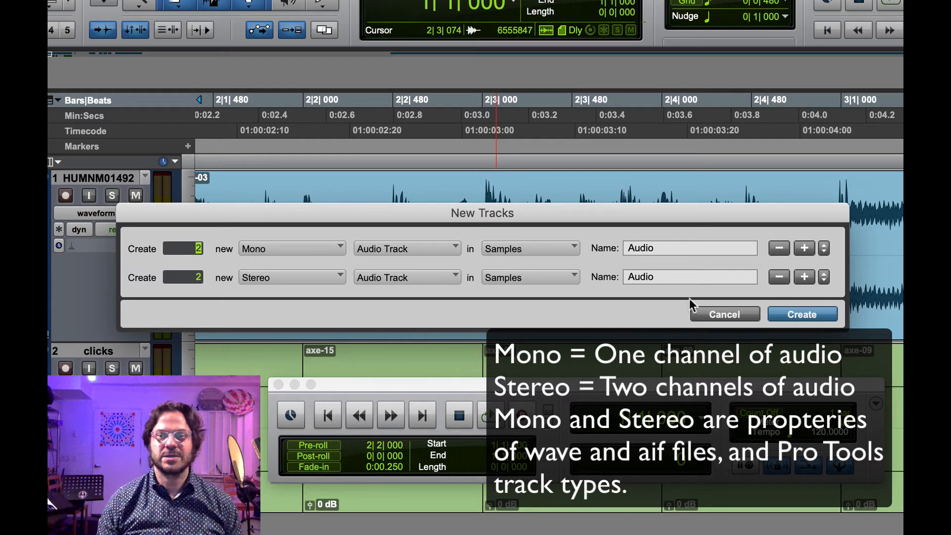
pyautogui.click(803, 314)
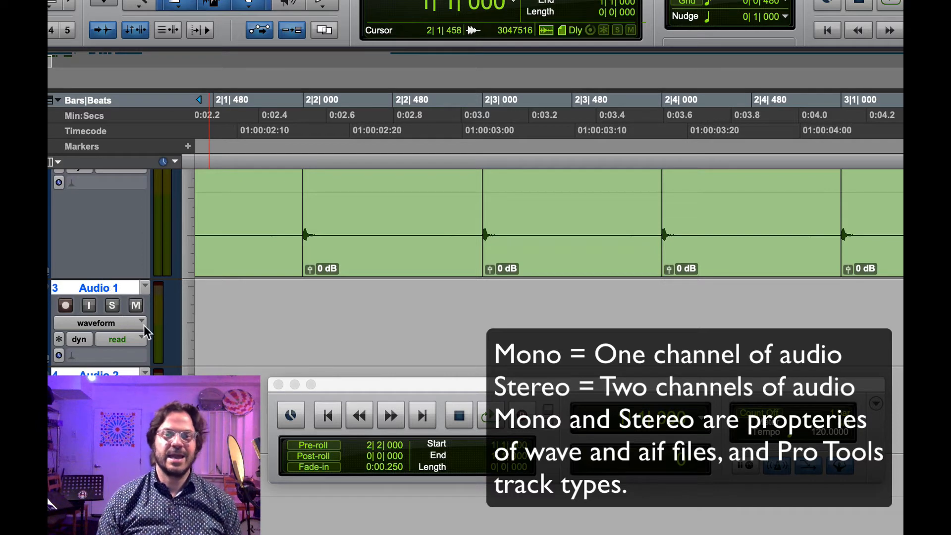
# Rename the track Audio 1 as gtr and continue to naming the following track.
pyautogui.scroll(6, 108, 295)
pyautogui.scroll(-6, 117, 324)
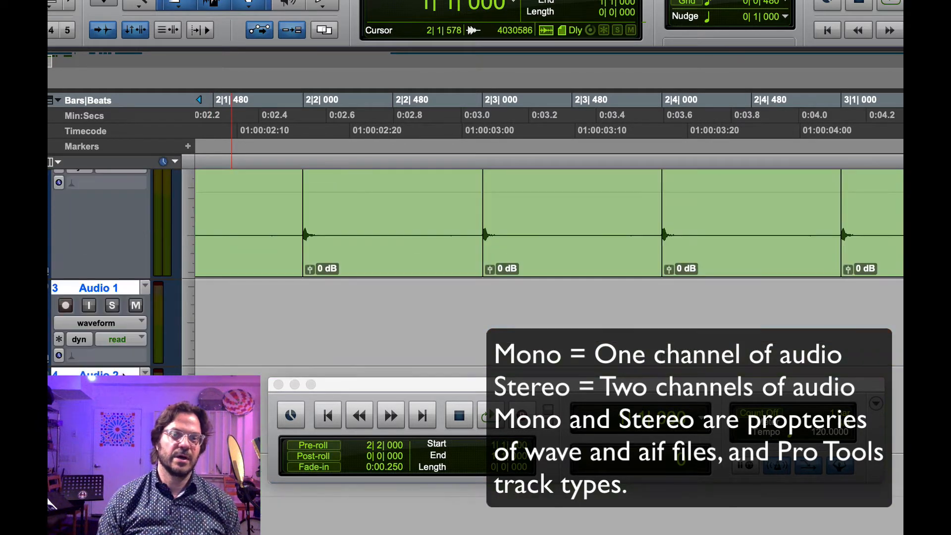
pyautogui.doubleClick(106, 287)
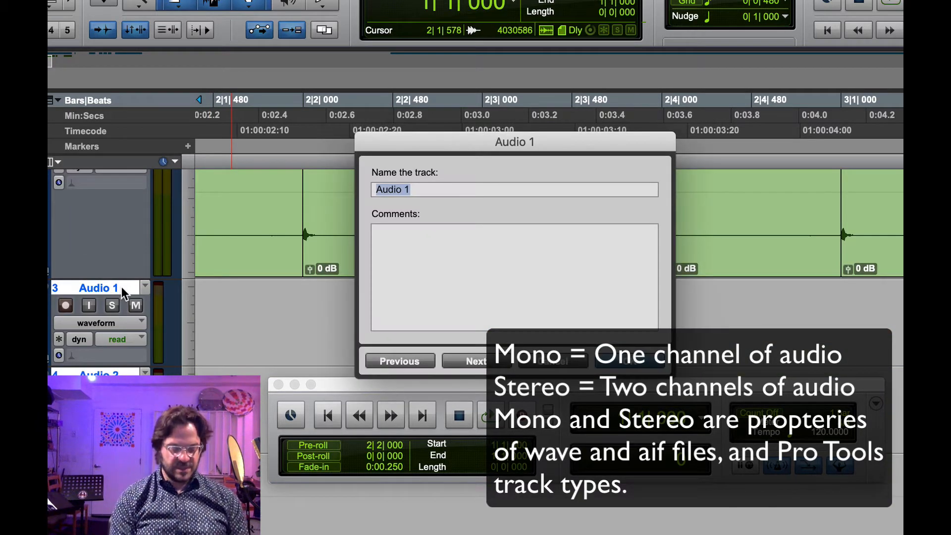
pyautogui.write('gtr')
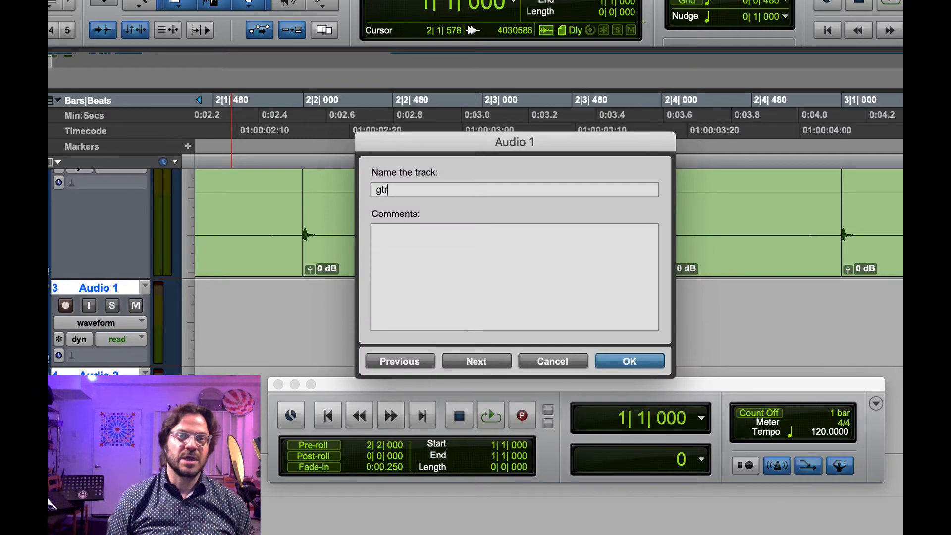
pyautogui.press('super+Right')
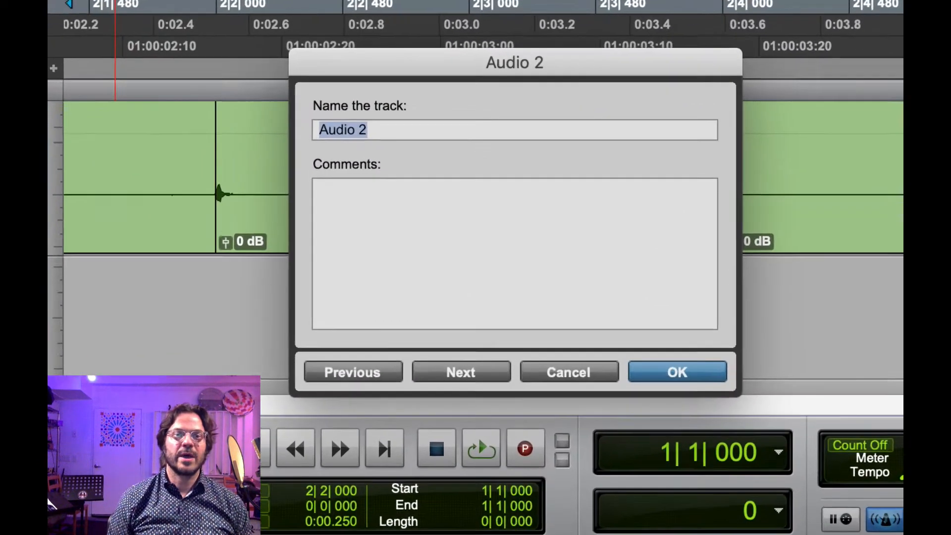
# Move back and forth between the naming dialogs of the gtr track and the adjacent Audio 2 track.
pyautogui.press('super+Left')
pyautogui.press('super+Left')
pyautogui.press('super+Right')
pyautogui.press('super+Right')
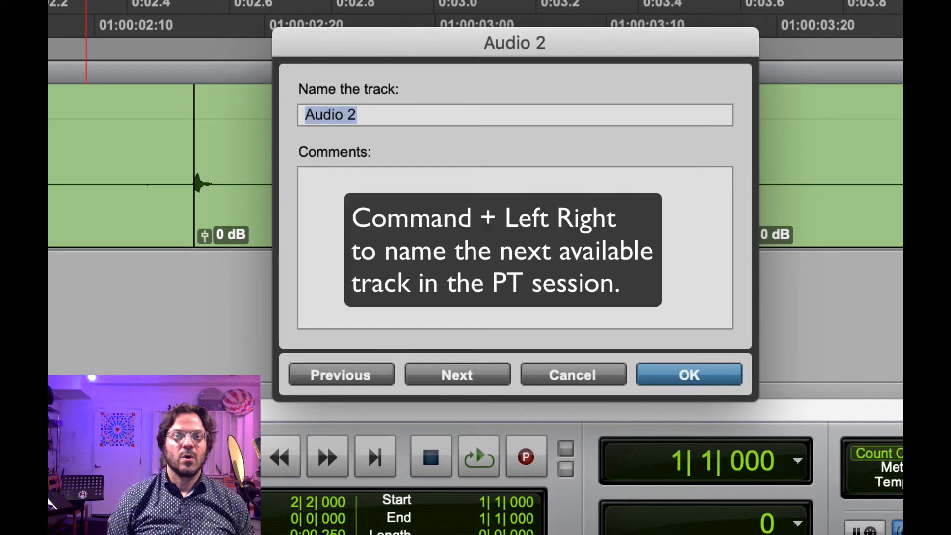
pyautogui.press('super+Left')
pyautogui.press('super+Right')
pyautogui.press('super+Left')
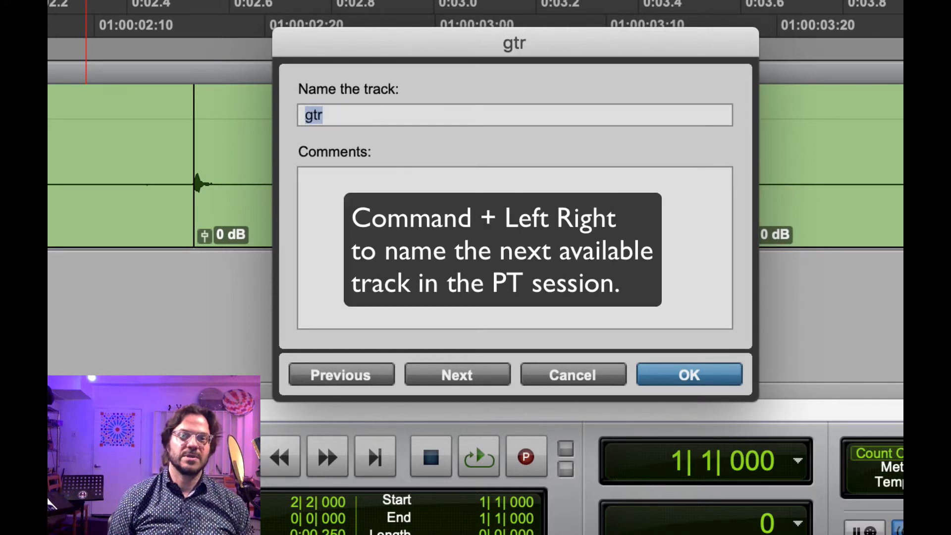
# Rename the track Audio 2 as vox.
pyautogui.press('super+Right')
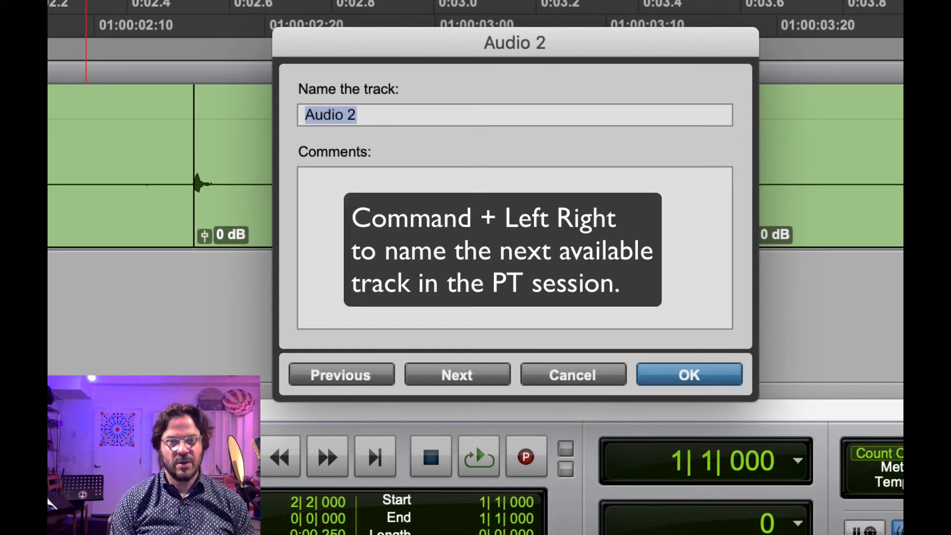
pyautogui.write('vox')
pyautogui.press('super+Left')
pyautogui.press('super+Right')
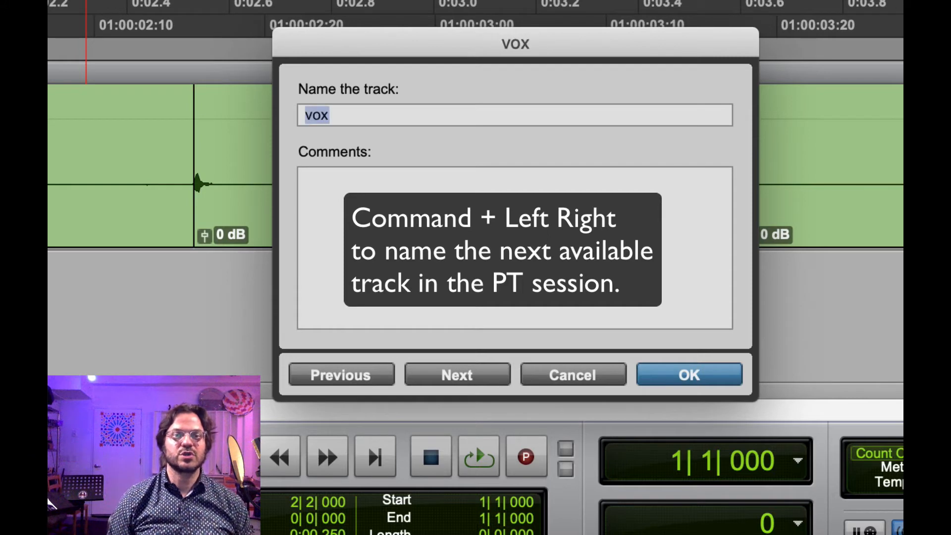
pyautogui.press('super+Left')
pyautogui.press('super+Right')
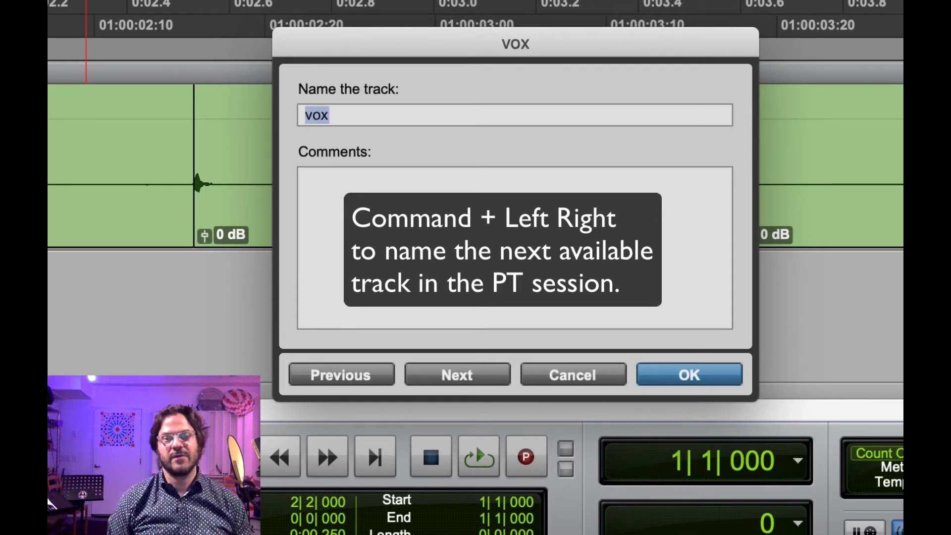
# Rename the track Audio 3 as Drums and the track Audio 4 as Vox st.
pyautogui.press('super+Right')
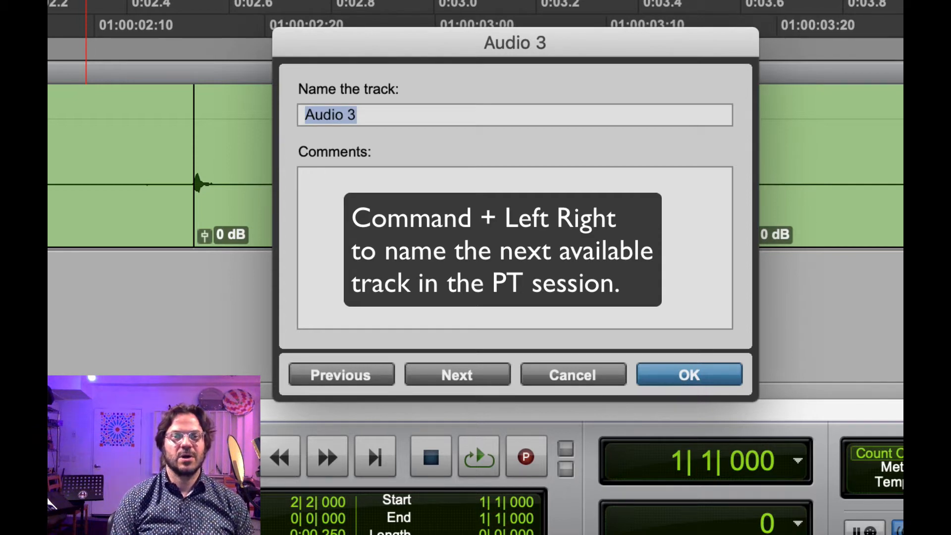
pyautogui.write('Drums')
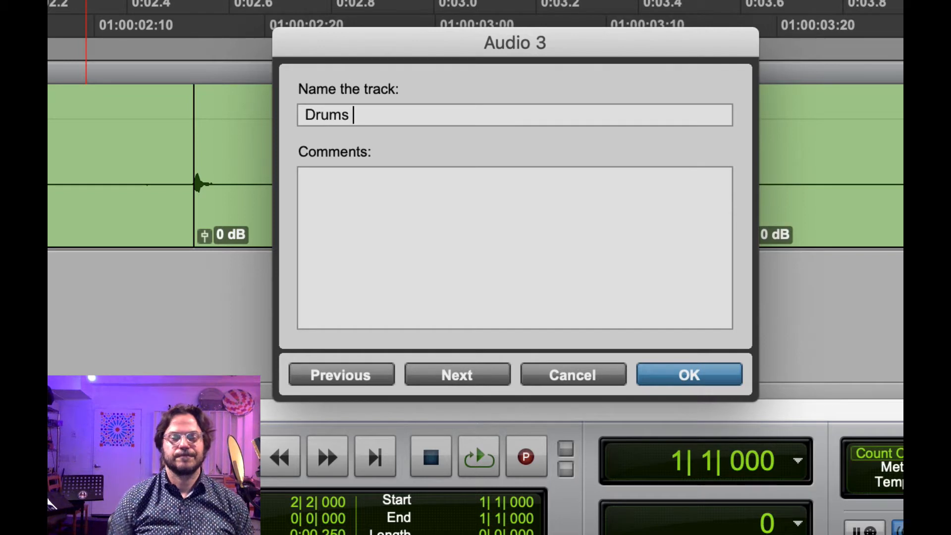
pyautogui.press('super+Right')
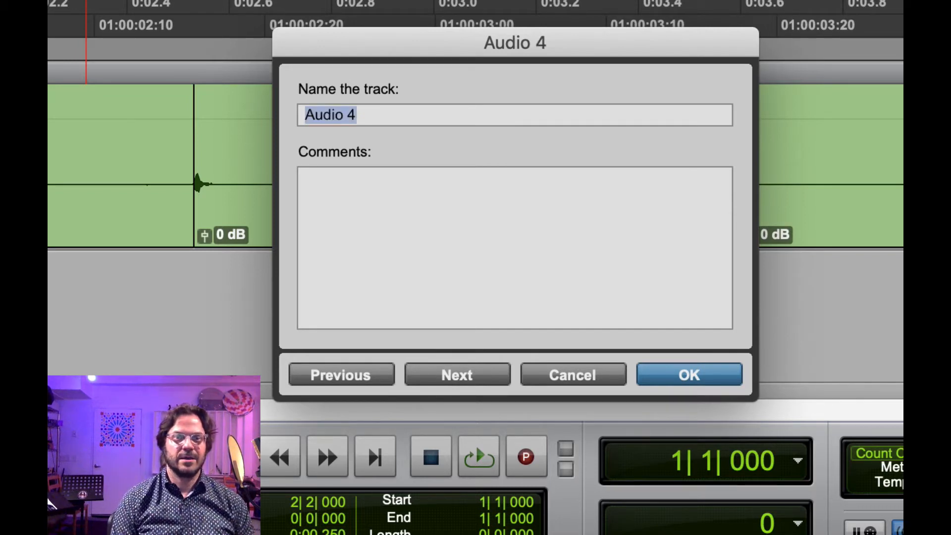
pyautogui.write('Vox')
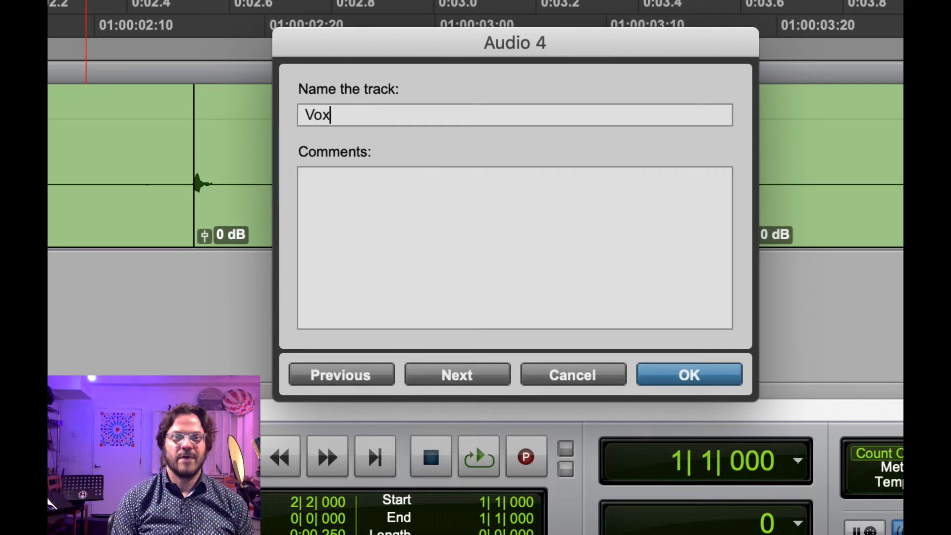
pyautogui.write(' st')
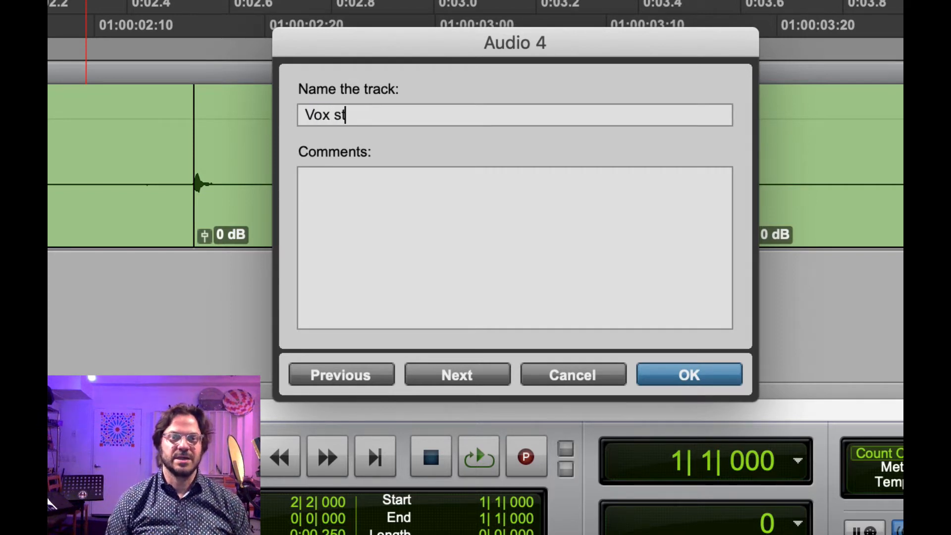
pyautogui.press('super+Right')
# Cycle through the naming dialogs of the session's tracks to review their names.
pyautogui.press('super+Right')
pyautogui.press('super+Right')
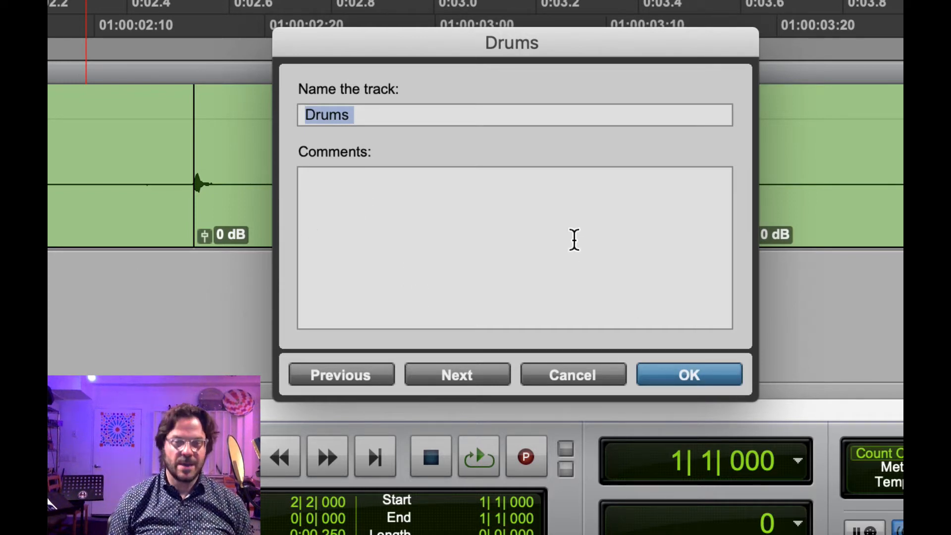
pyautogui.press('super+Right')
pyautogui.press('super+Right')
pyautogui.press('super+Right')
pyautogui.press('super+Left')
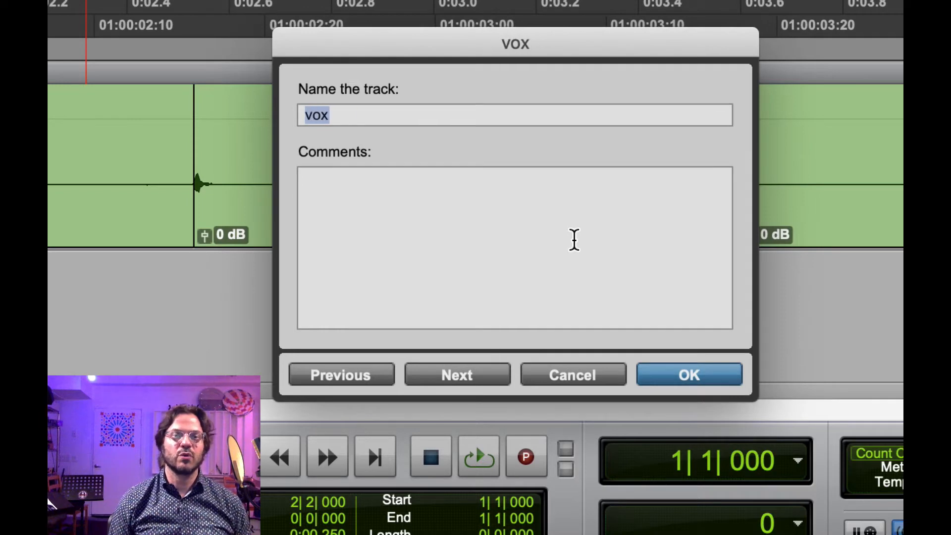
pyautogui.press('super+Right')
pyautogui.press('super+Left')
pyautogui.press('super+Right')
pyautogui.press('super+Left')
pyautogui.press('super+Right')
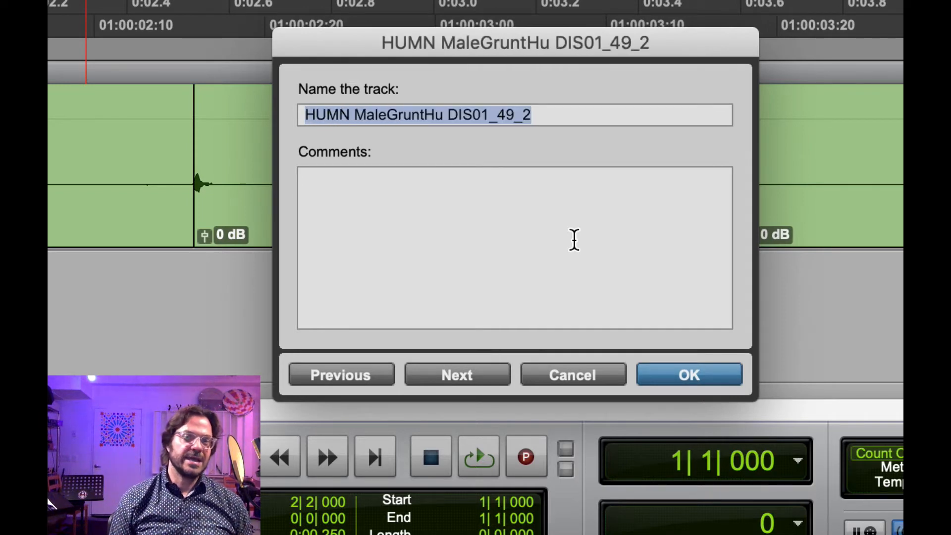
# Step back through the naming dialogs to the gtr track and close the dialog without changing its name.
pyautogui.press('super+Left')
pyautogui.press('super+Left')
pyautogui.press('super+Left')
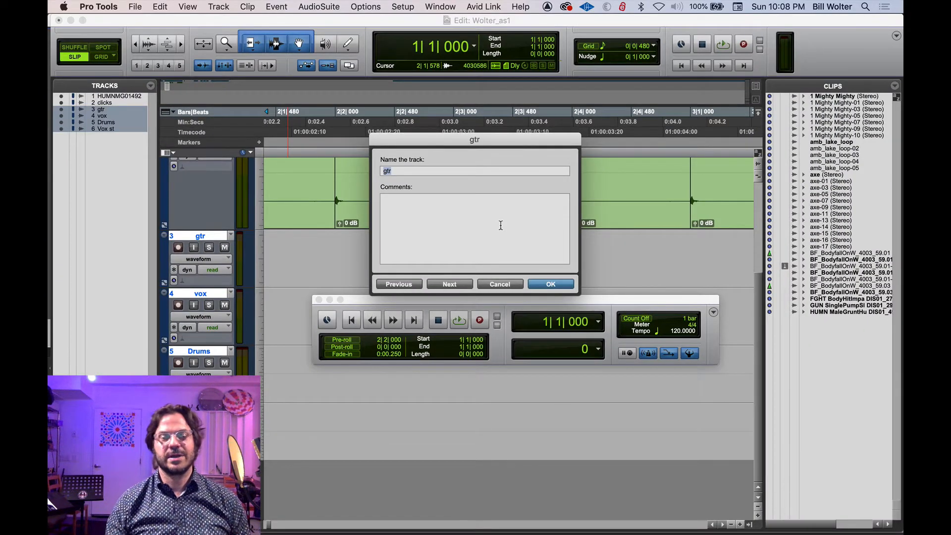
pyautogui.click(550, 284)
# Place the amb_lake_loop clip in the empty area below the tracks to create a new track, and play it back.
pyautogui.click(825, 143)
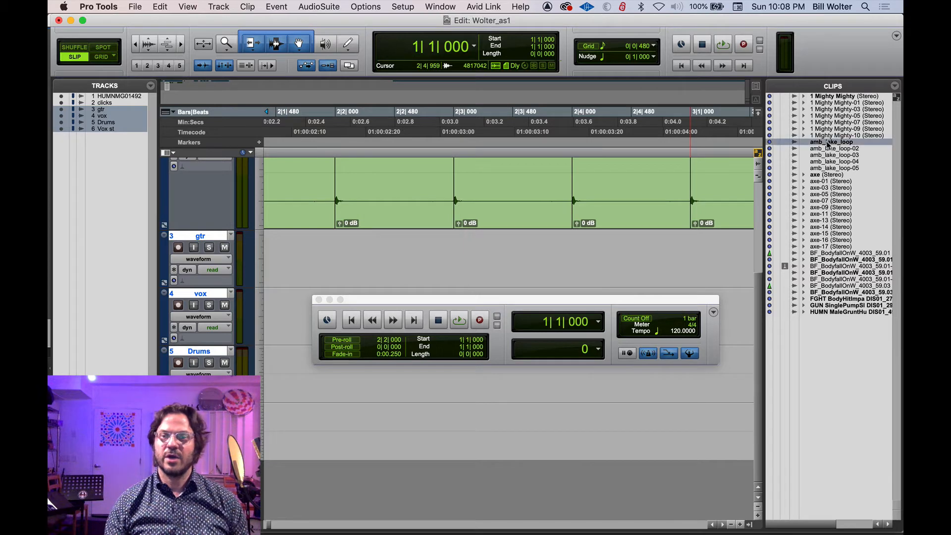
pyautogui.moveTo(825, 146); pyautogui.dragTo(291, 478)
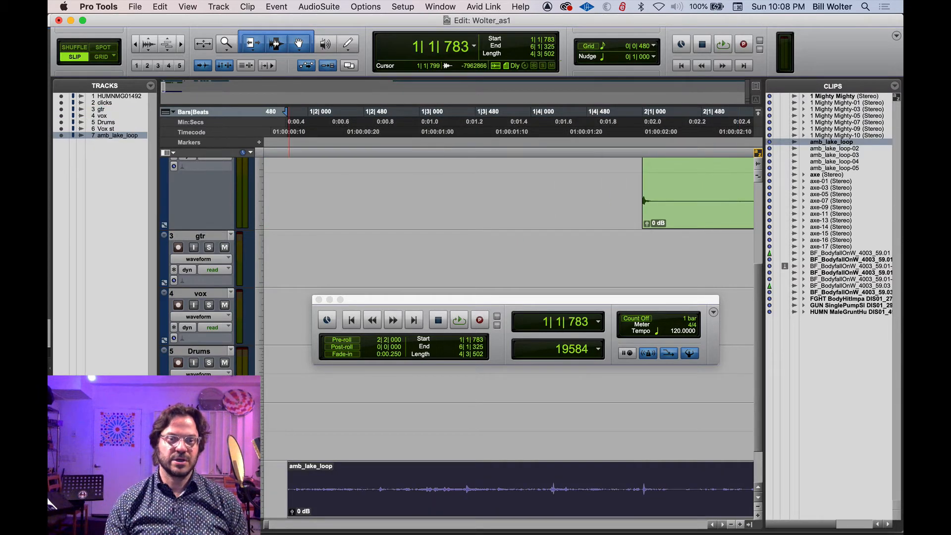
pyautogui.press('space')
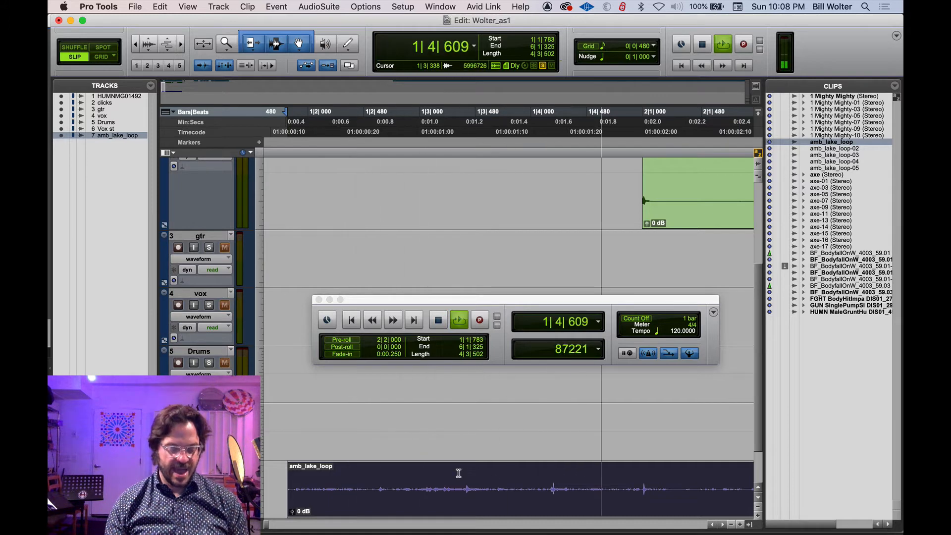
pyautogui.press('super+bracketleft')
pyautogui.press('super+bracketleft')
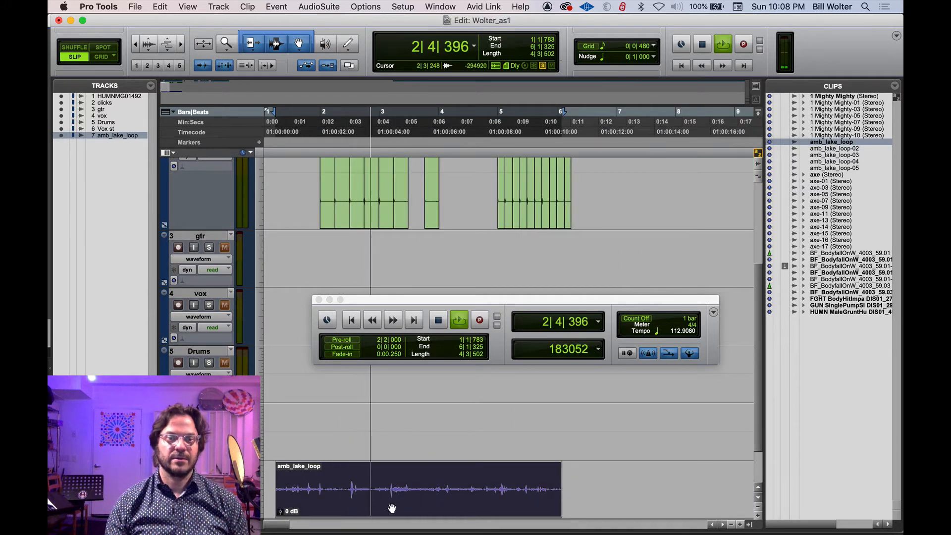
pyautogui.press('space')
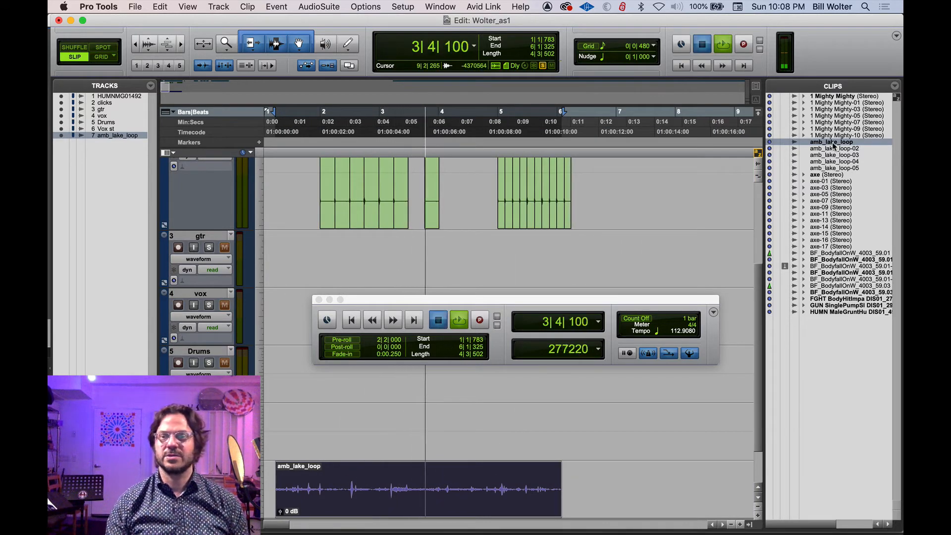
# Place the stereo axe clip on a new track starting at 4|2|349 and move the amb_lake_loop clip to start at 1|2|724.
pyautogui.scroll(-2, 822, 149)
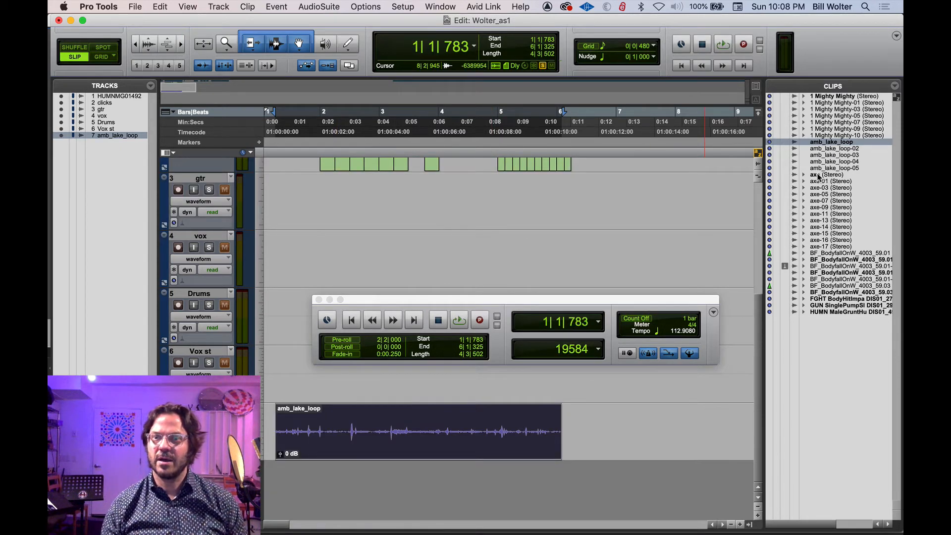
pyautogui.moveTo(818, 176); pyautogui.dragTo(464, 485)
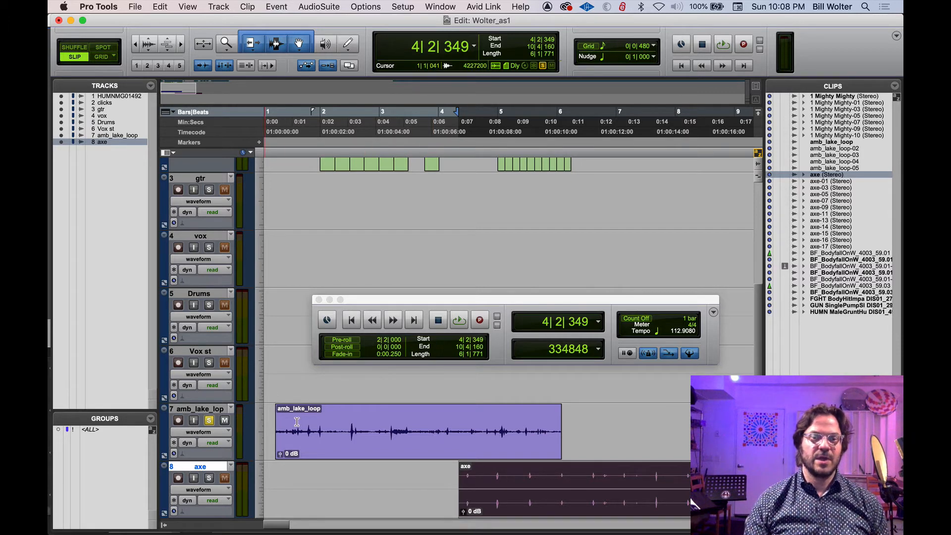
pyautogui.click(318, 439)
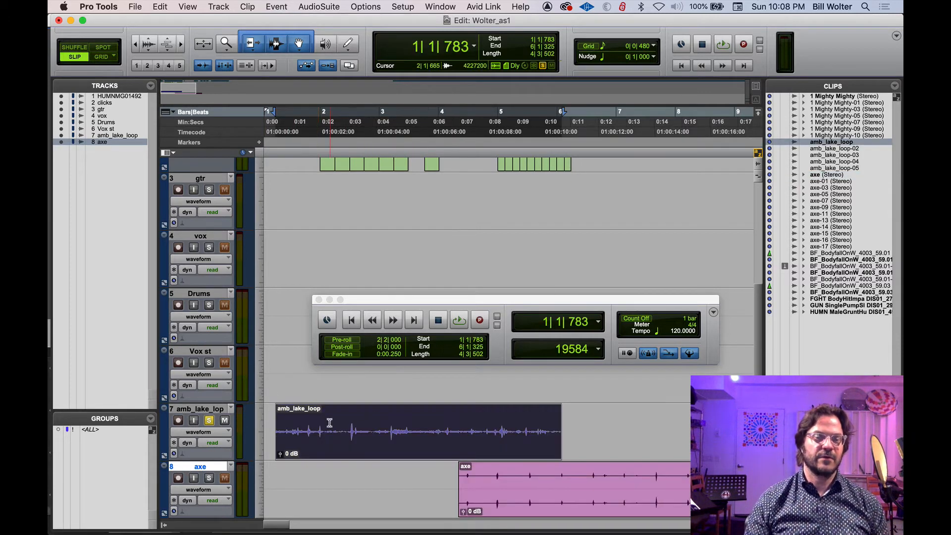
pyautogui.moveTo(319, 448)
pyautogui.mouseDown()
pyautogui.moveTo(346, 448)
pyautogui.moveTo(332, 445)
pyautogui.mouseUp()
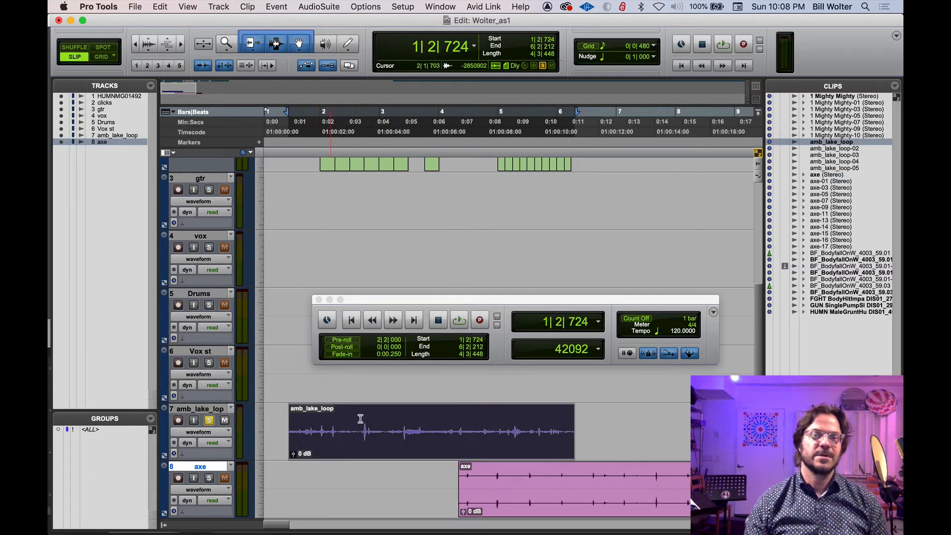
# Reorder the tracks so that vox and Drums sit above gtr and clicks is the first track in the session.
pyautogui.click(201, 294)
pyautogui.moveTo(201, 234); pyautogui.dragTo(201, 179)
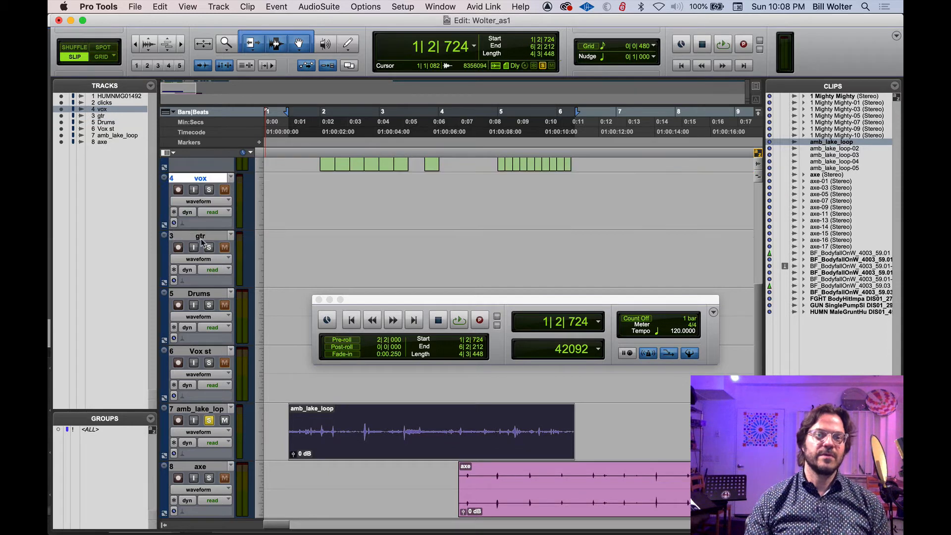
pyautogui.moveTo(198, 300); pyautogui.dragTo(201, 236)
pyautogui.scroll(5, 205, 275)
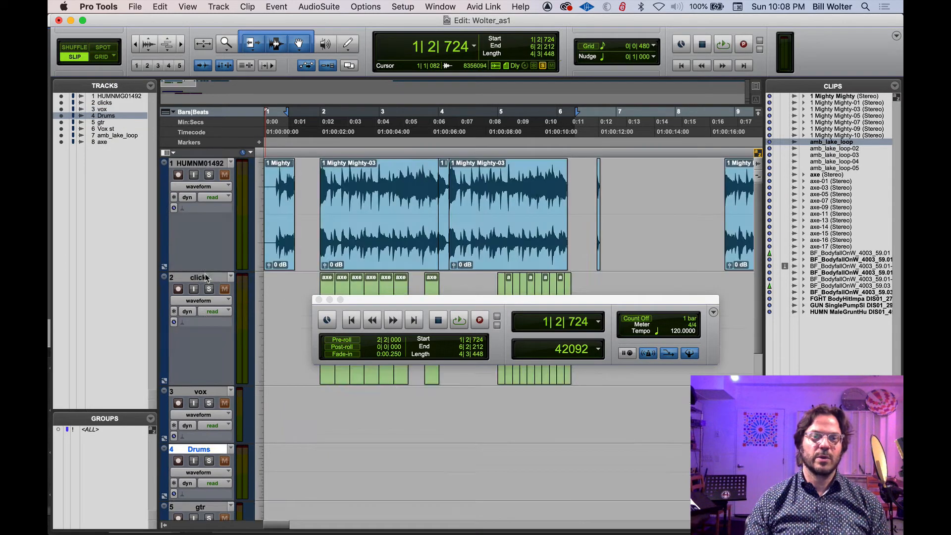
pyautogui.moveTo(196, 276); pyautogui.dragTo(200, 199)
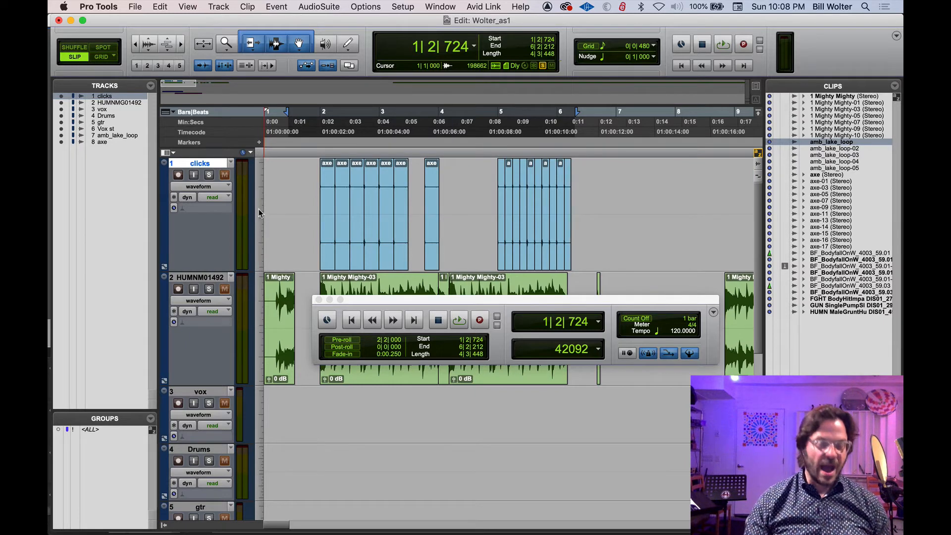
# Solo all tracks at once, and select and deselect all tracks together.
pyautogui.keyDown('alt'); pyautogui.click(209, 176); pyautogui.keyUp('alt')
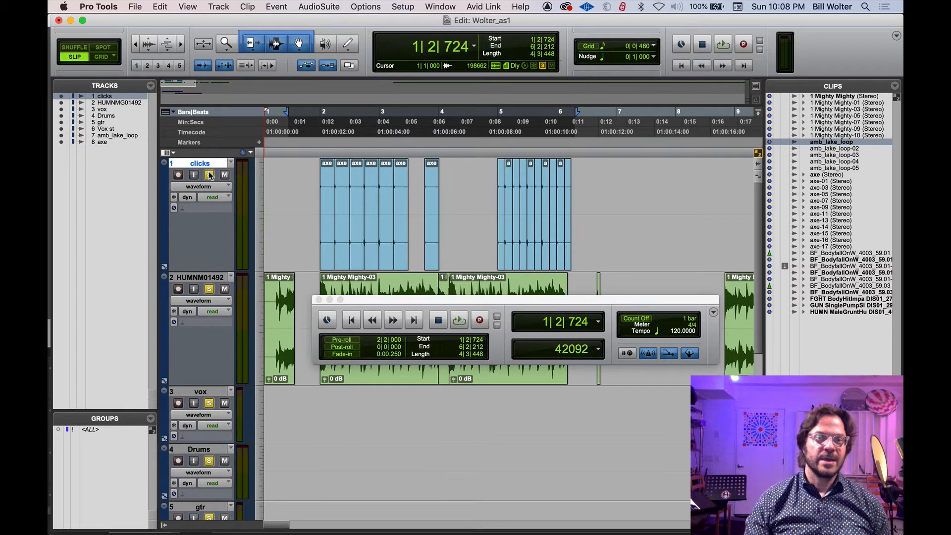
pyautogui.keyDown('alt'); pyautogui.click(210, 169); pyautogui.keyUp('alt')
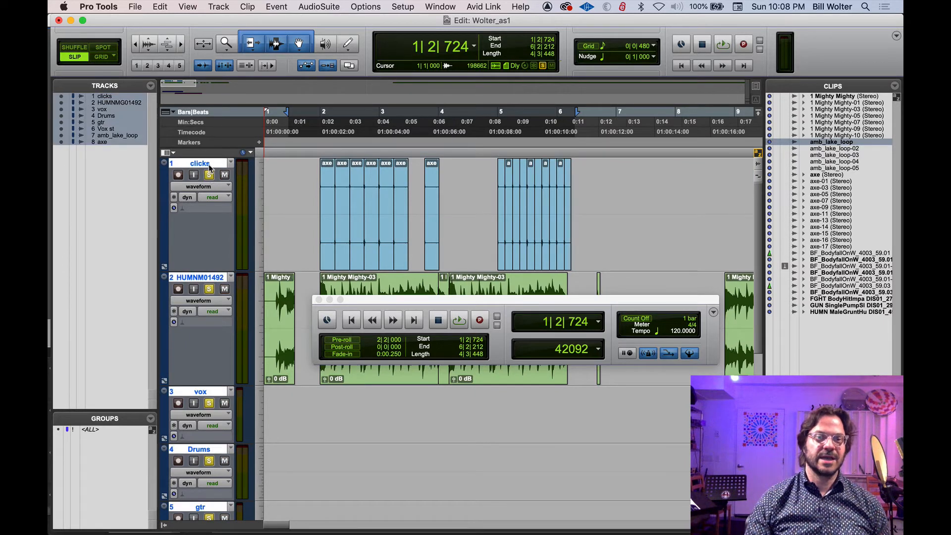
pyautogui.keyDown('alt'); pyautogui.click(210, 169); pyautogui.keyUp('alt')
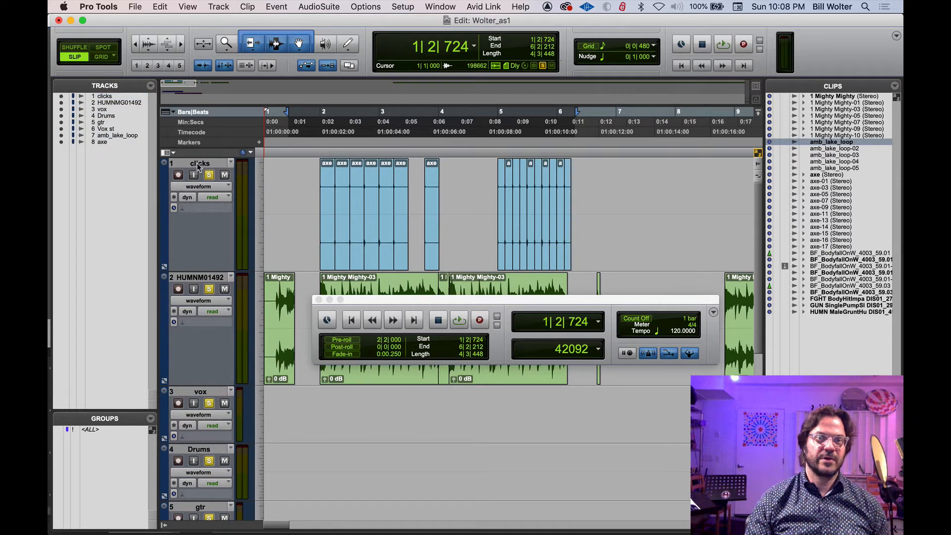
# Rename the clicks track as axe 2.
pyautogui.doubleClick(205, 166)
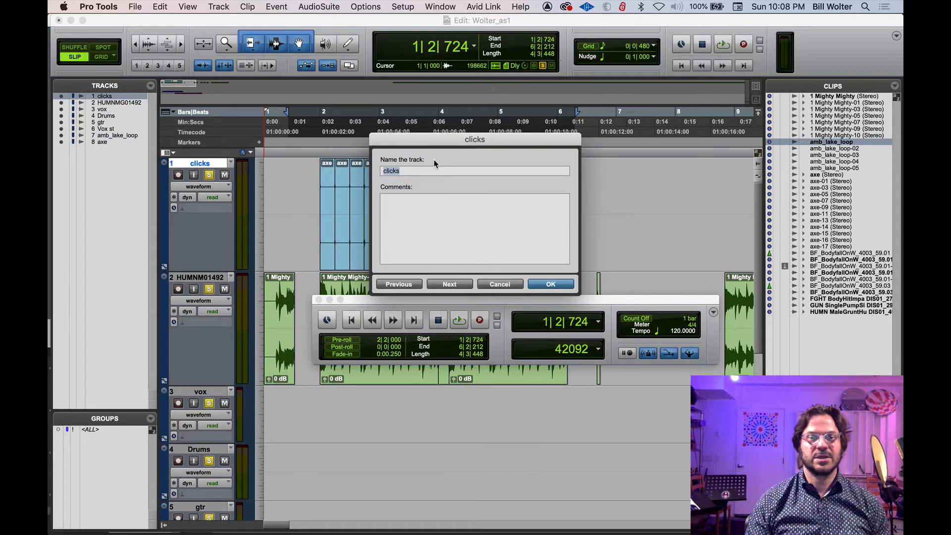
pyautogui.write('axe 2')
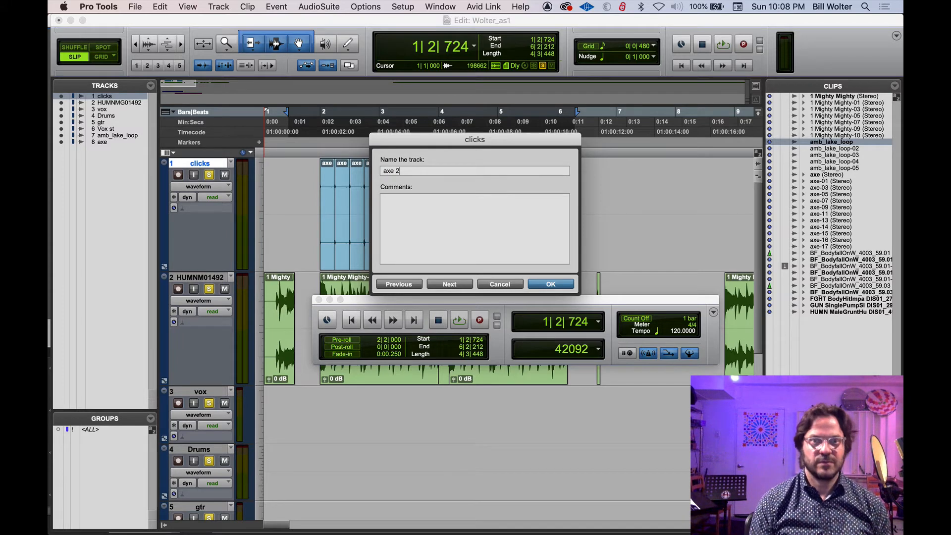
pyautogui.press('Return')
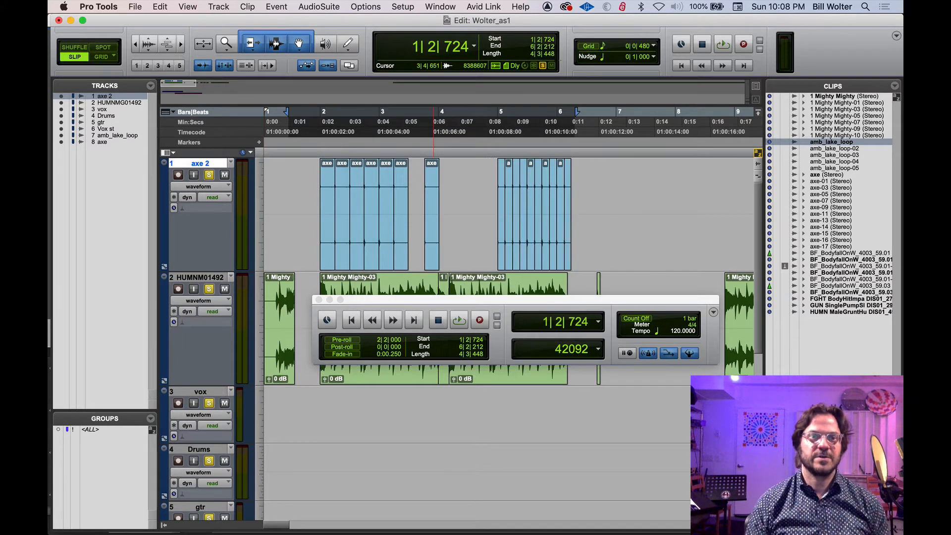
# Rename the HUMNMG01492 track as EWF and move it above the axe 2 track.
pyautogui.click(197, 279)
pyautogui.doubleClick(197, 279)
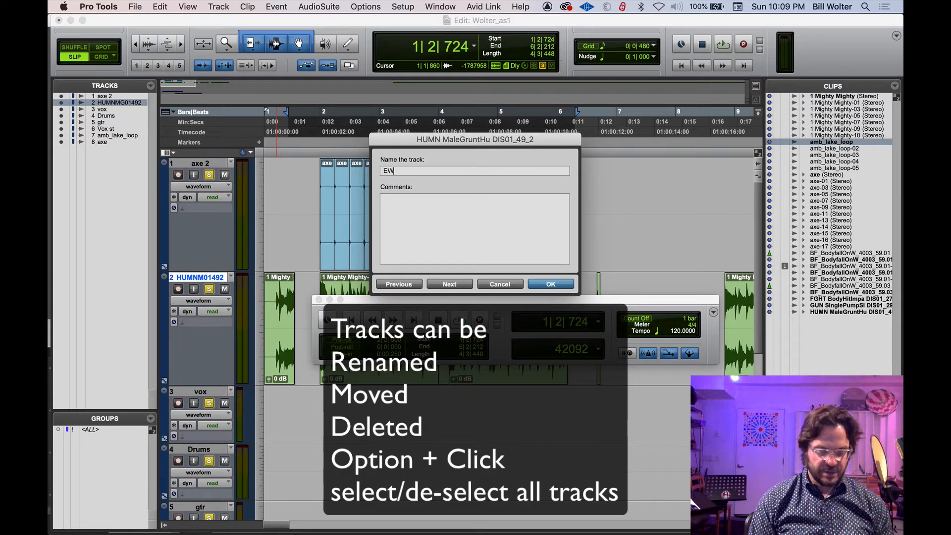
pyautogui.press('Return')
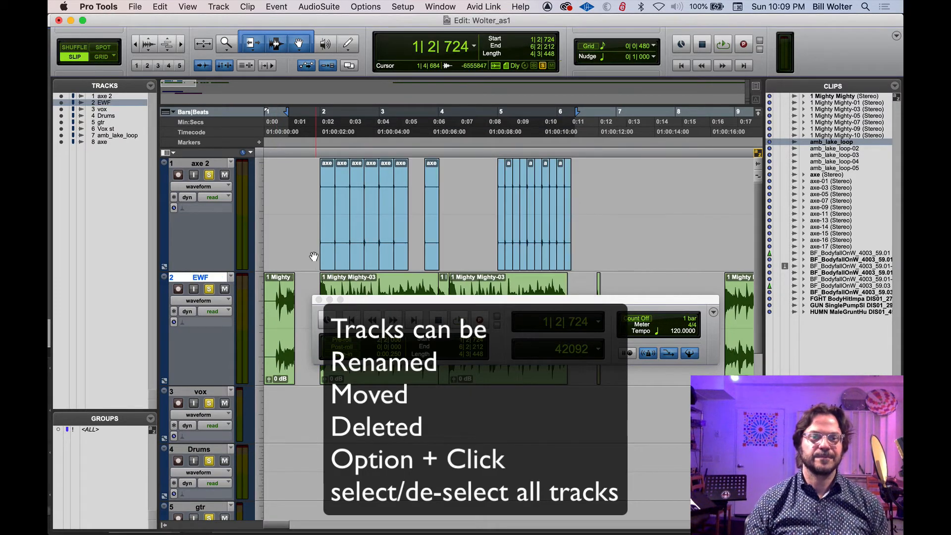
pyautogui.moveTo(205, 279); pyautogui.dragTo(244, 206)
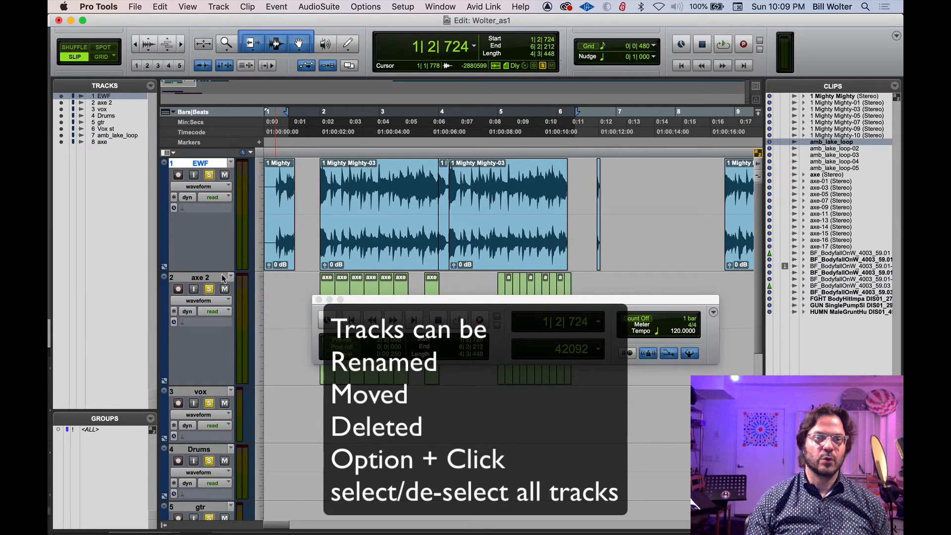
# Select the consecutive tracks from EWF through gtr.
pyautogui.keyDown('shift'); pyautogui.click(200, 449); pyautogui.keyUp('shift')
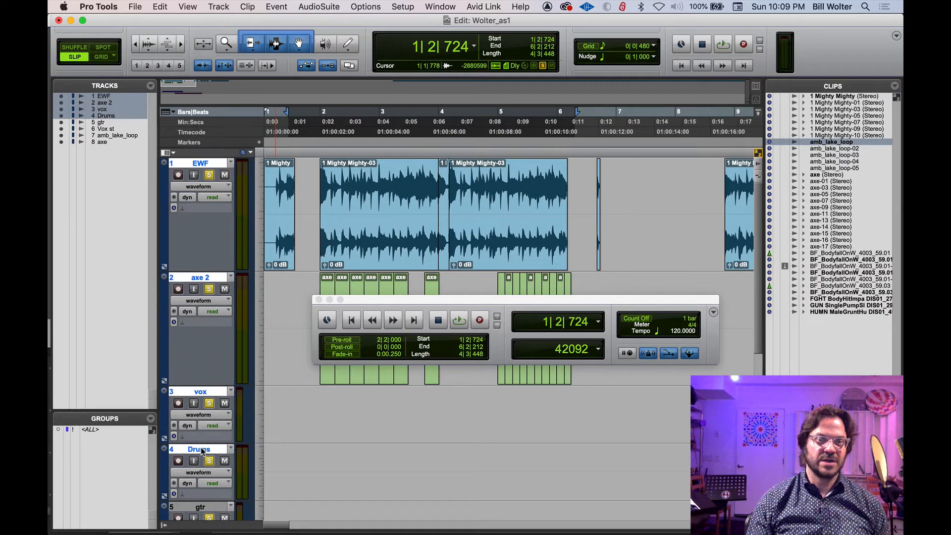
pyautogui.click(206, 279)
pyautogui.click(194, 164)
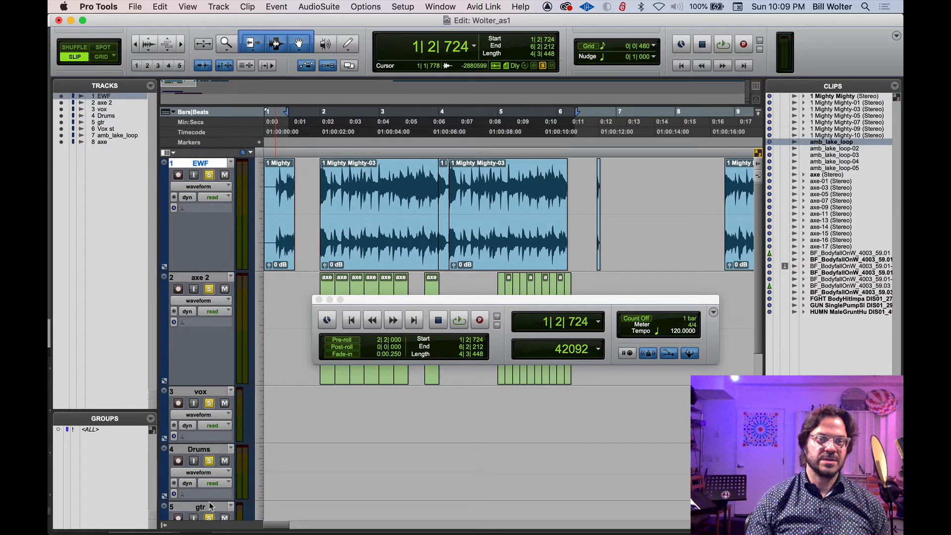
pyautogui.keyDown('shift'); pyautogui.click(200, 506); pyautogui.keyUp('shift')
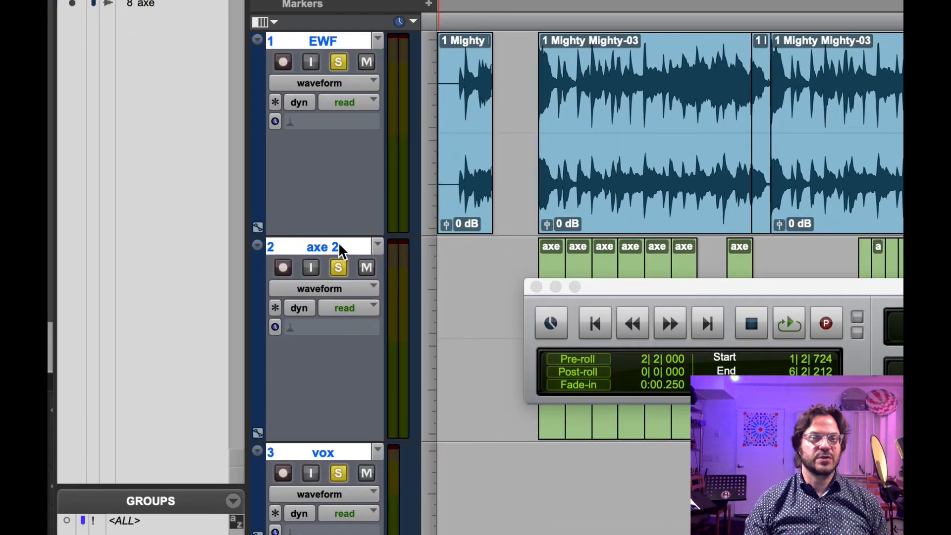
# Reduce the heights of the EWF and axe 2 tracks individually and clear the solo state on all tracks.
pyautogui.moveTo(334, 232); pyautogui.dragTo(323, 170)
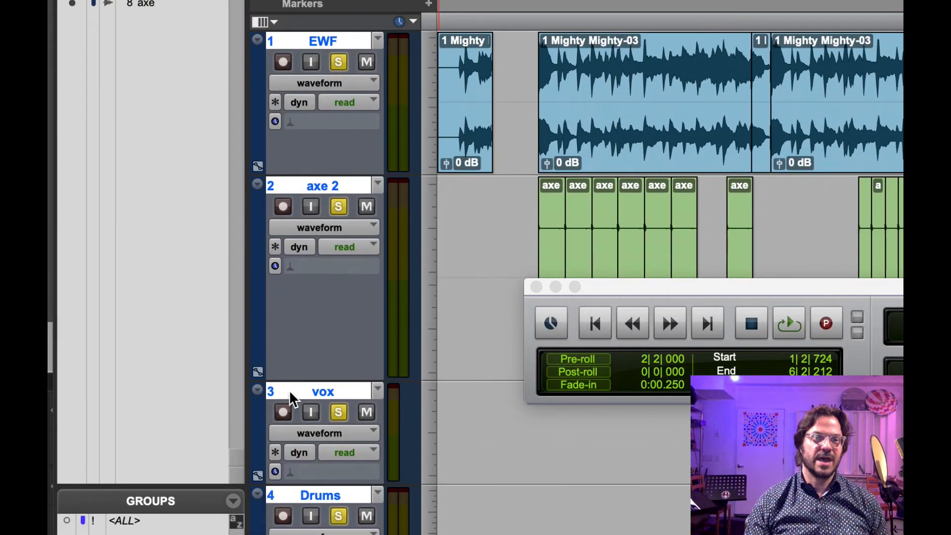
pyautogui.moveTo(307, 384); pyautogui.dragTo(309, 361)
pyautogui.moveTo(307, 320); pyautogui.dragTo(267, 324)
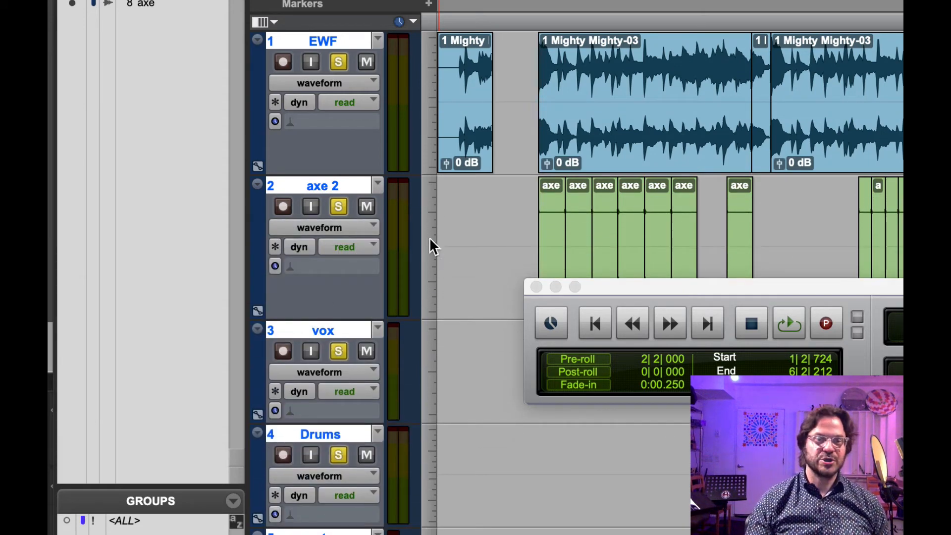
pyautogui.click(339, 206)
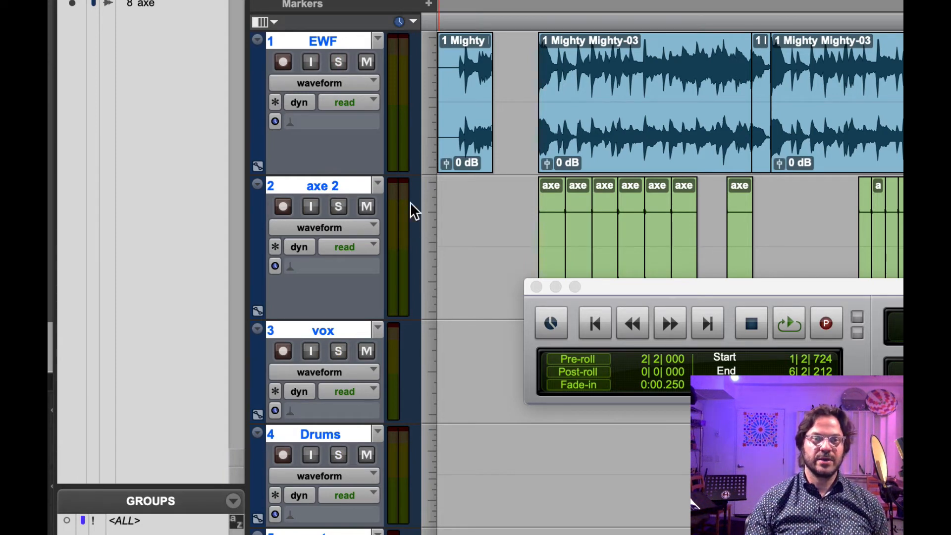
# Set the height of all tracks to medium, to mini and finally to small.
pyautogui.click(429, 217)
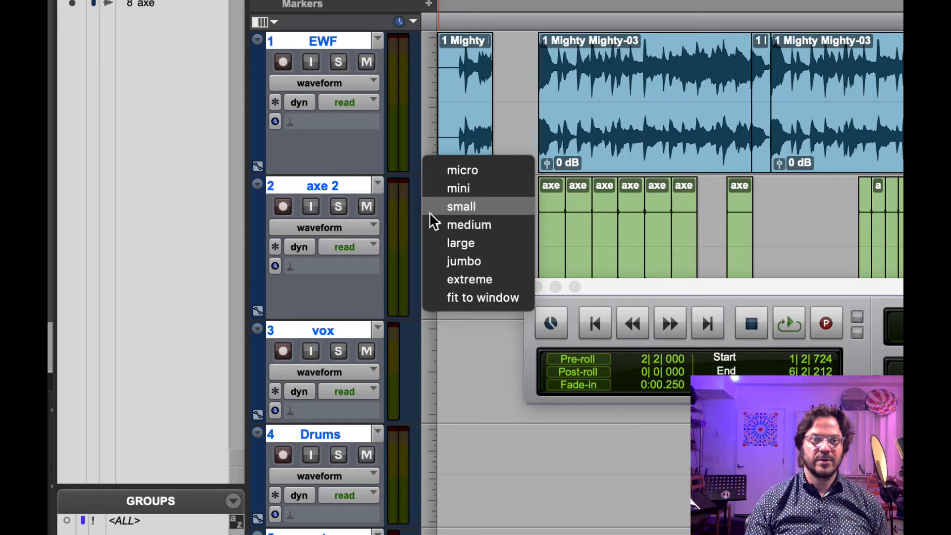
pyautogui.click(479, 229)
pyautogui.click(427, 187)
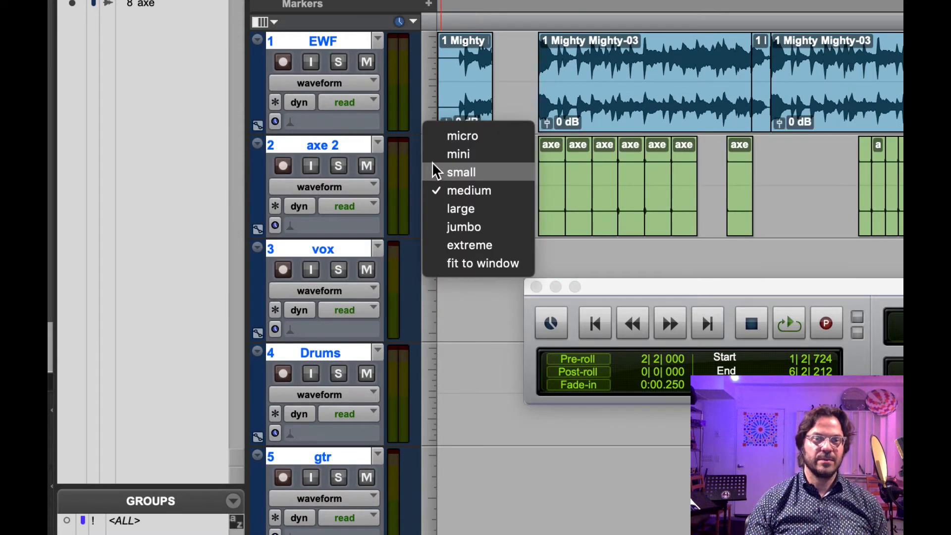
pyautogui.click(448, 154)
pyautogui.click(430, 122)
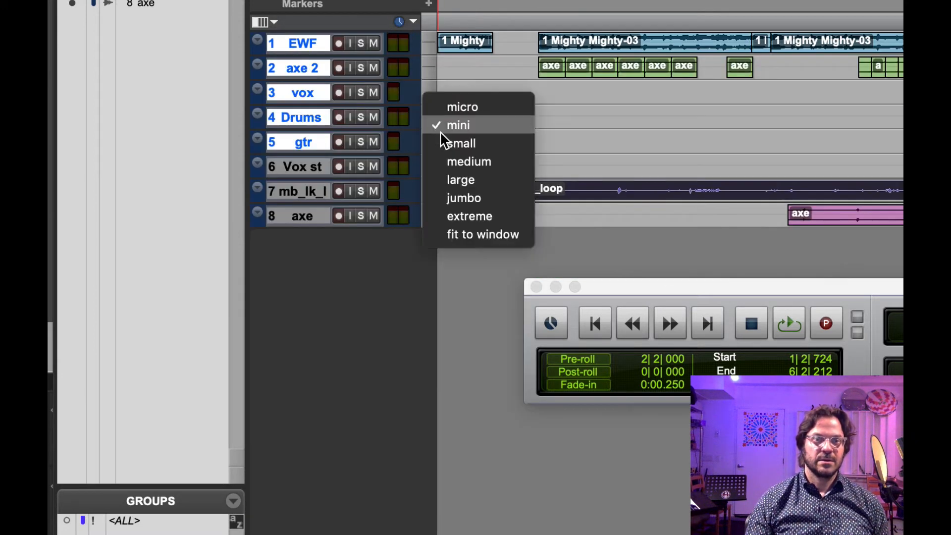
pyautogui.click(442, 144)
# Increase and decrease the height of all tracks repeatedly in single increments, ending between the small and medium sizes.
pyautogui.hotkey('ctrl', 'Up')
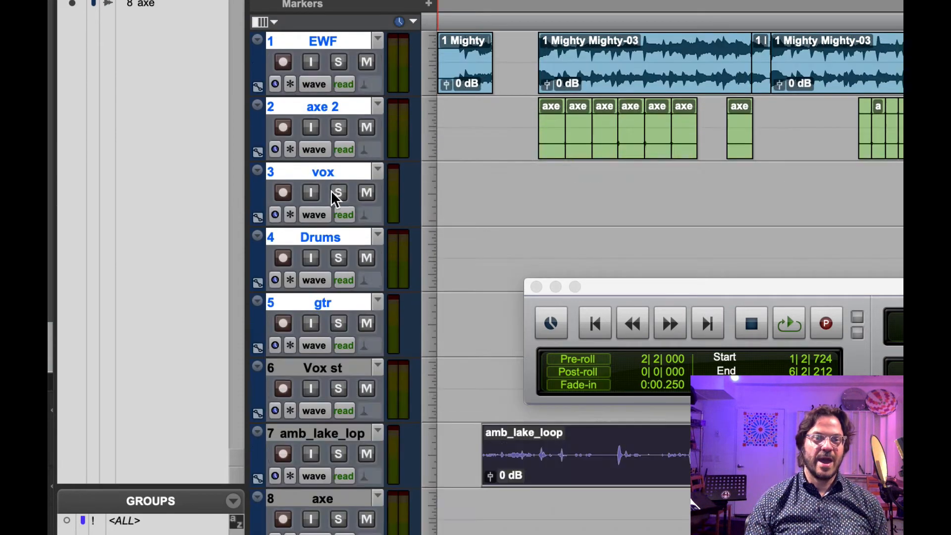
pyautogui.hotkey('ctrl', 'Up')
pyautogui.hotkey('ctrl', 'Up')
pyautogui.hotkey('ctrl', 'Up')
pyautogui.hotkey('ctrl', 'Down')
pyautogui.hotkey('ctrl', 'Down')
pyautogui.hotkey('ctrl', 'Down')
pyautogui.hotkey('ctrl', 'Down')
pyautogui.hotkey('ctrl', 'Up')
pyautogui.hotkey('ctrl', 'Up')
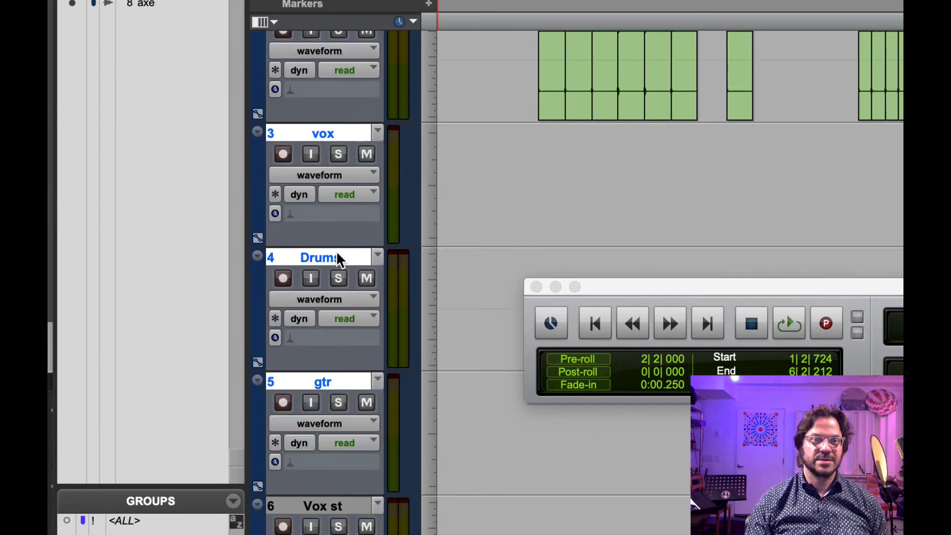
pyautogui.hotkey('ctrl', 'Down')
pyautogui.hotkey('ctrl', 'Up')
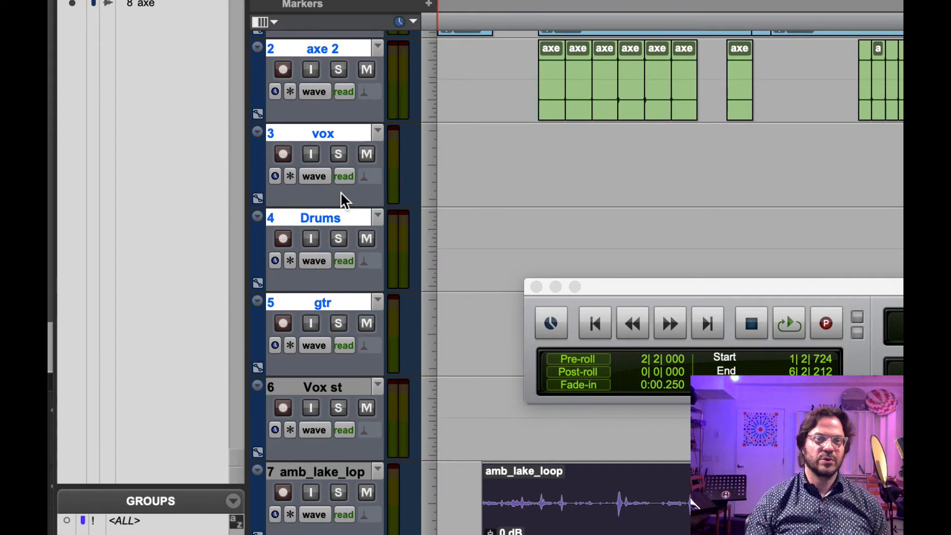
pyautogui.hotkey('ctrl', 'Down')
pyautogui.hotkey('ctrl', 'Up')
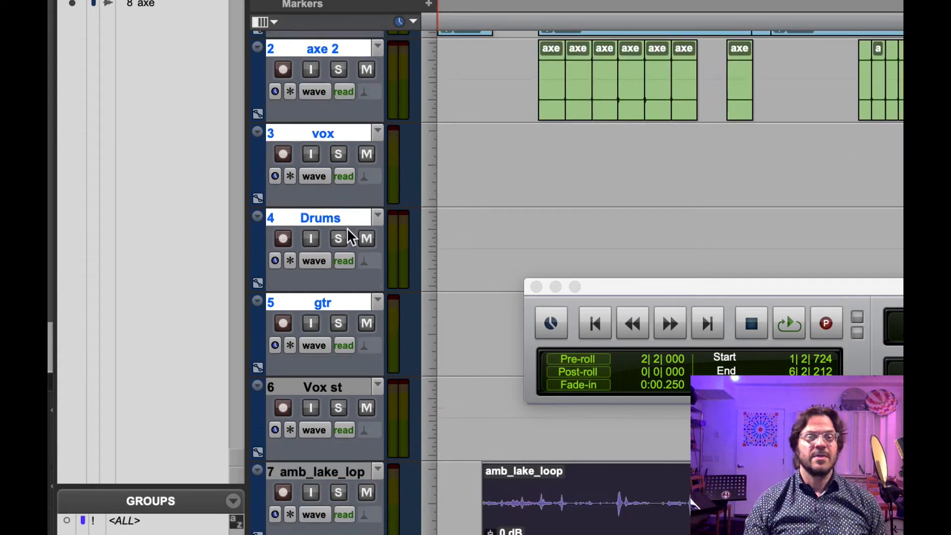
# Toggle solo on and off for all tracks at once, and do the same with mute.
pyautogui.hotkey('ctrl', 'Up')
pyautogui.hotkey('ctrl', 'Down')
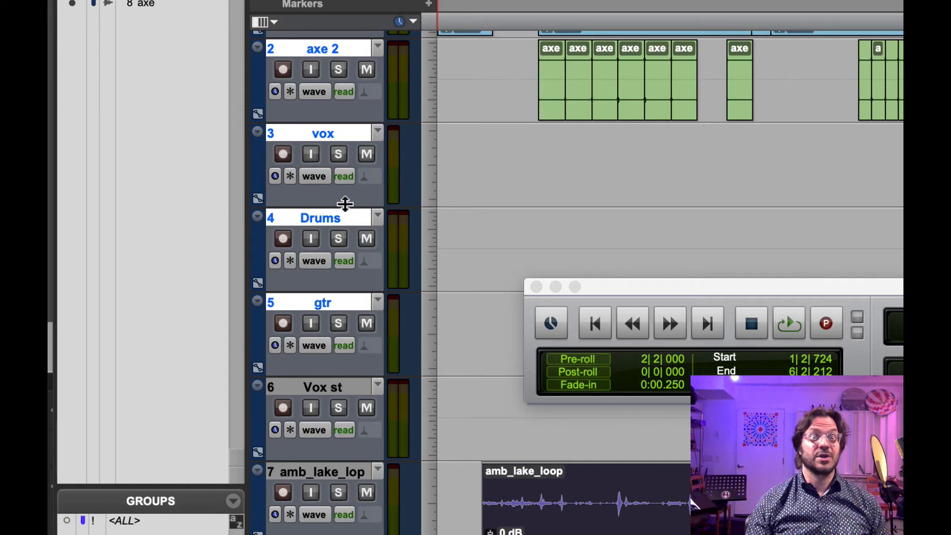
pyautogui.keyDown('alt'); pyautogui.click(338, 156); pyautogui.keyUp('alt')
pyautogui.keyDown('alt'); pyautogui.click(338, 156); pyautogui.keyUp('alt')
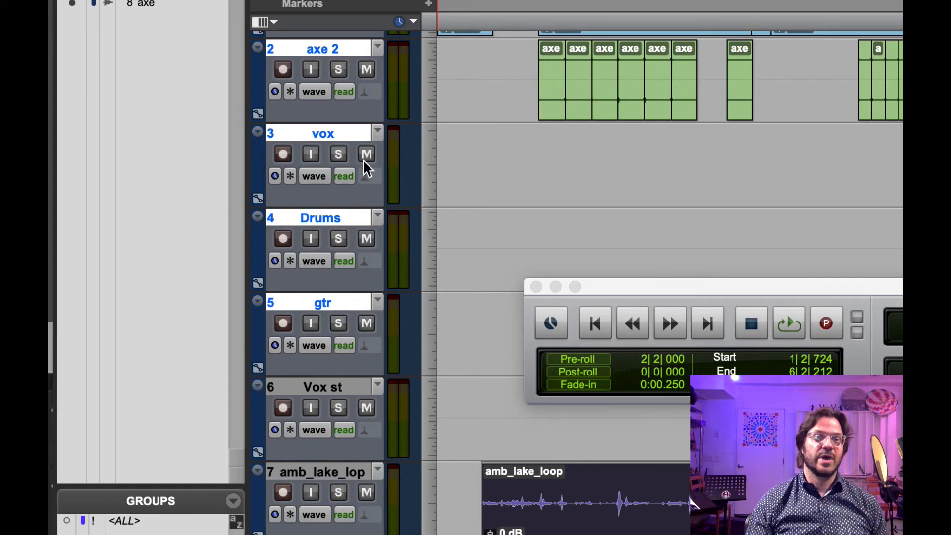
pyautogui.keyDown('alt'); pyautogui.click(365, 158); pyautogui.keyUp('alt')
pyautogui.keyDown('alt'); pyautogui.click(366, 157); pyautogui.keyUp('alt')
# Select and deselect all tracks at once several times, ending with every track deselected.
pyautogui.keyDown('alt'); pyautogui.click(339, 138); pyautogui.keyUp('alt')
pyautogui.keyDown('alt'); pyautogui.click(337, 142); pyautogui.keyUp('alt')
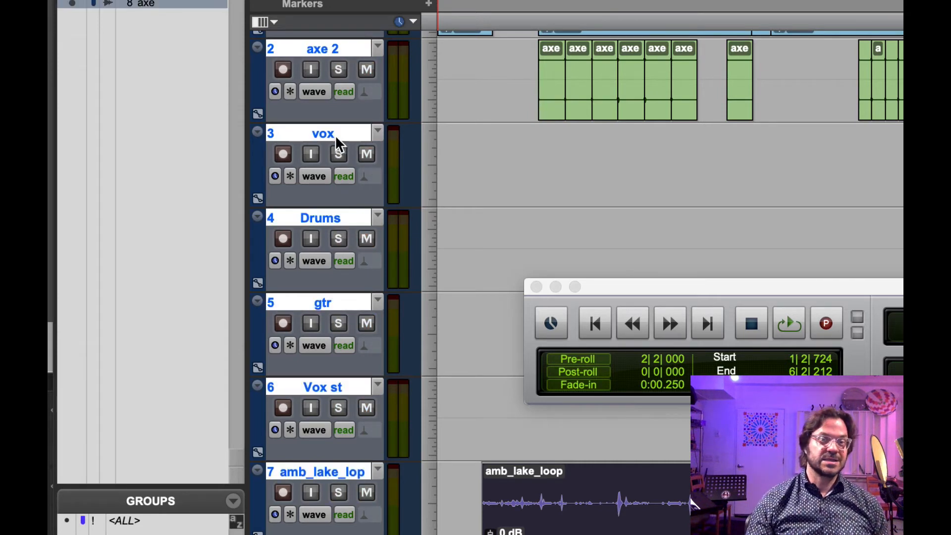
pyautogui.keyDown('alt'); pyautogui.click(333, 140); pyautogui.keyUp('alt')
pyautogui.keyDown('alt'); pyautogui.click(334, 140); pyautogui.keyUp('alt')
pyautogui.keyDown('alt'); pyautogui.click(333, 140); pyautogui.keyUp('alt')
pyautogui.keyDown('alt'); pyautogui.click(335, 140); pyautogui.keyUp('alt')
pyautogui.keyDown('alt'); pyautogui.click(335, 140); pyautogui.keyUp('alt')
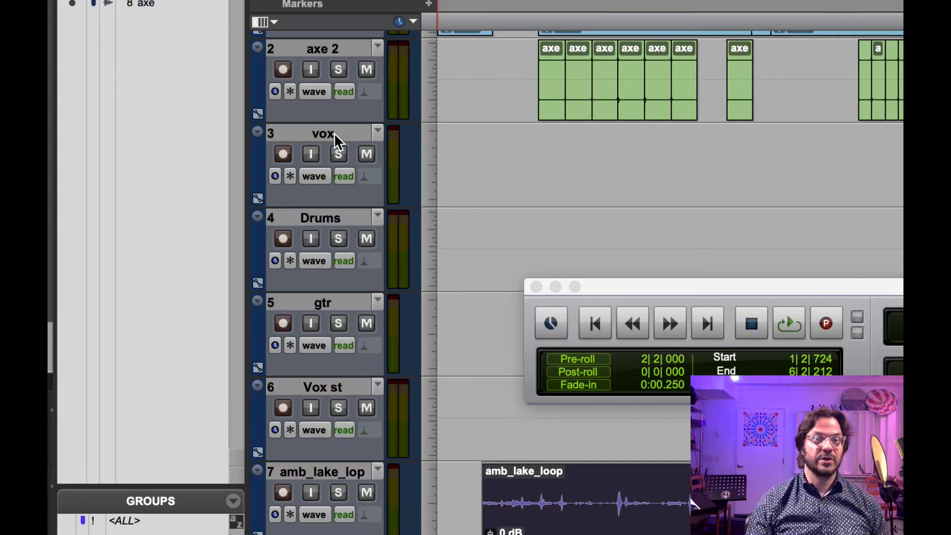
pyautogui.keyDown('alt'); pyautogui.click(334, 141); pyautogui.keyUp('alt')
pyautogui.keyDown('alt'); pyautogui.click(334, 140); pyautogui.keyUp('alt')
pyautogui.keyDown('alt'); pyautogui.click(334, 141); pyautogui.keyUp('alt')
pyautogui.keyDown('alt'); pyautogui.click(337, 142); pyautogui.keyUp('alt')
pyautogui.keyDown('alt'); pyautogui.click(337, 142); pyautogui.keyUp('alt')
pyautogui.keyDown('alt'); pyautogui.click(337, 142); pyautogui.keyUp('alt')
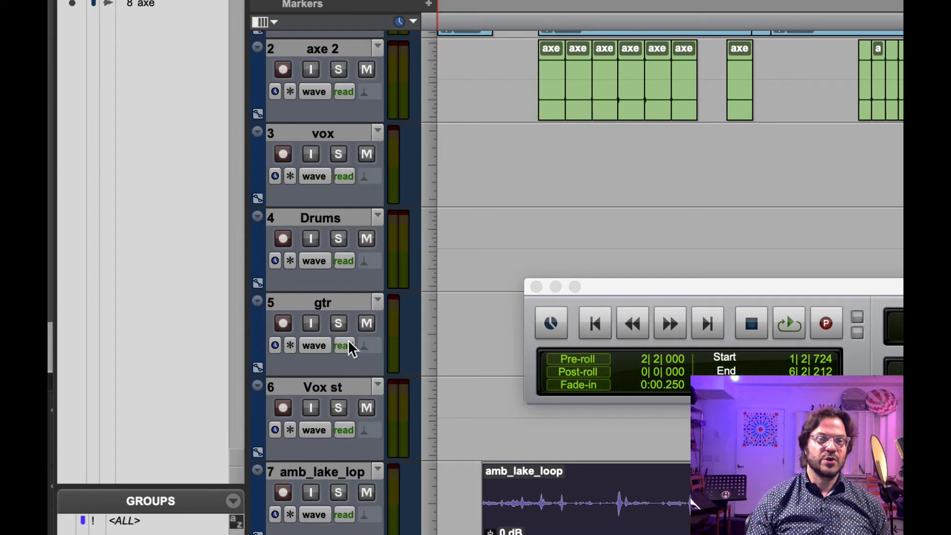
# Move the gtr track above Drums and select the consecutive tracks from axe 2 through axe.
pyautogui.moveTo(329, 306); pyautogui.dragTo(329, 223)
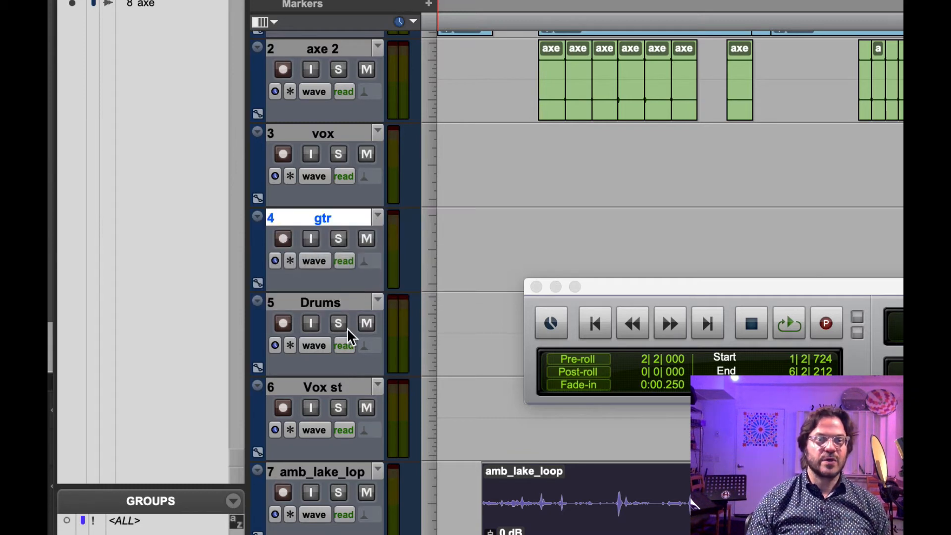
pyautogui.click(316, 51)
pyautogui.keyDown('shift'); pyautogui.click(313, 527); pyautogui.keyUp('shift')
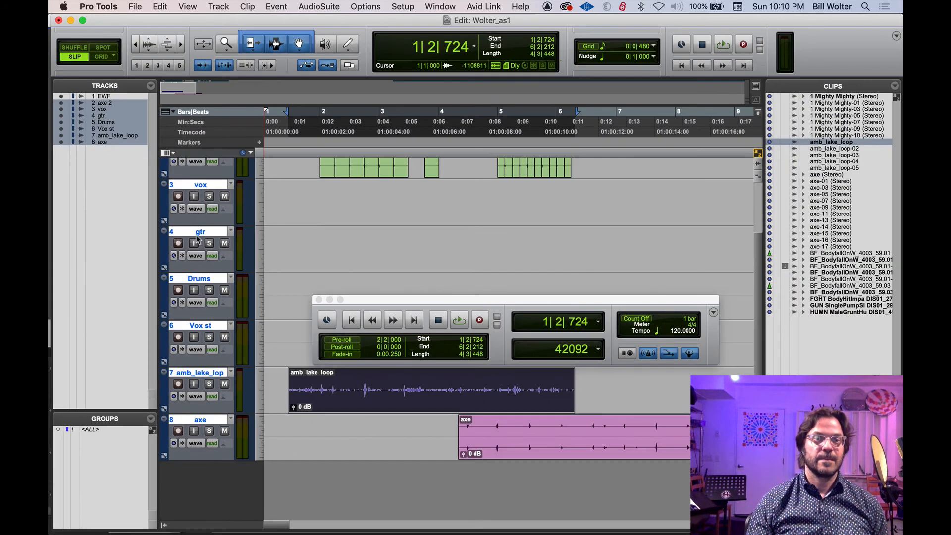
# Select only the axe, Vox st, gtr and vox tracks, move them together below amb_lake_loop, and deselect all tracks.
pyautogui.click(197, 238)
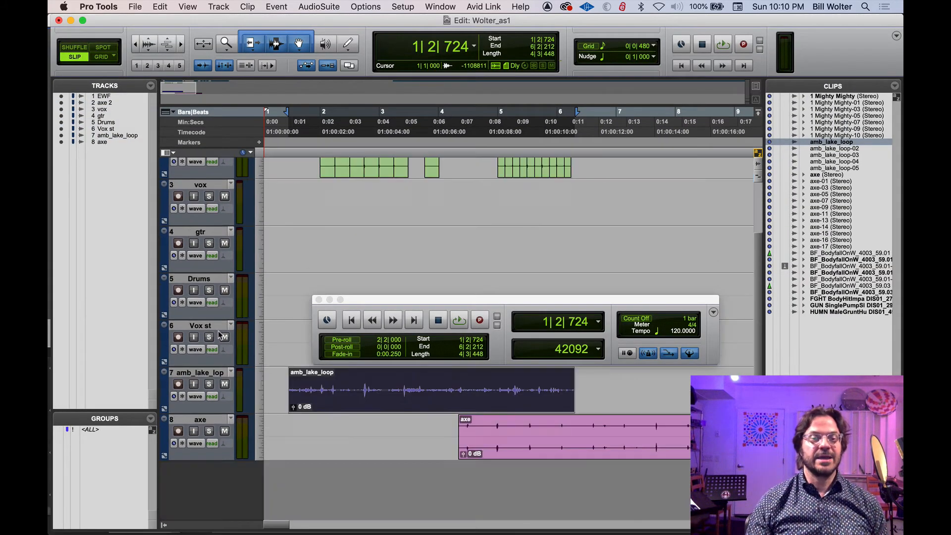
pyautogui.click(200, 420)
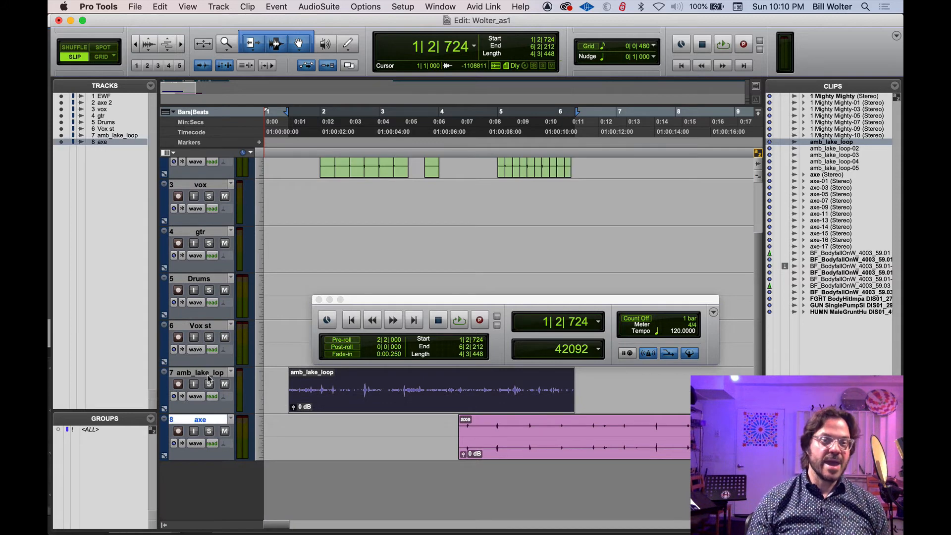
pyautogui.keyDown('super'); pyautogui.click(197, 327); pyautogui.keyUp('super')
pyautogui.keyDown('super'); pyautogui.click(202, 233); pyautogui.keyUp('super')
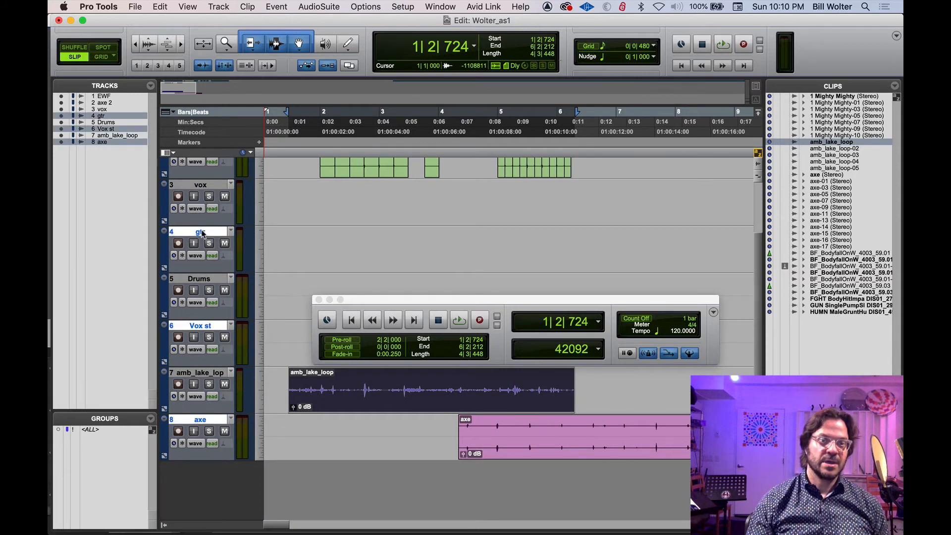
pyautogui.keyDown('super'); pyautogui.click(207, 184); pyautogui.keyUp('super')
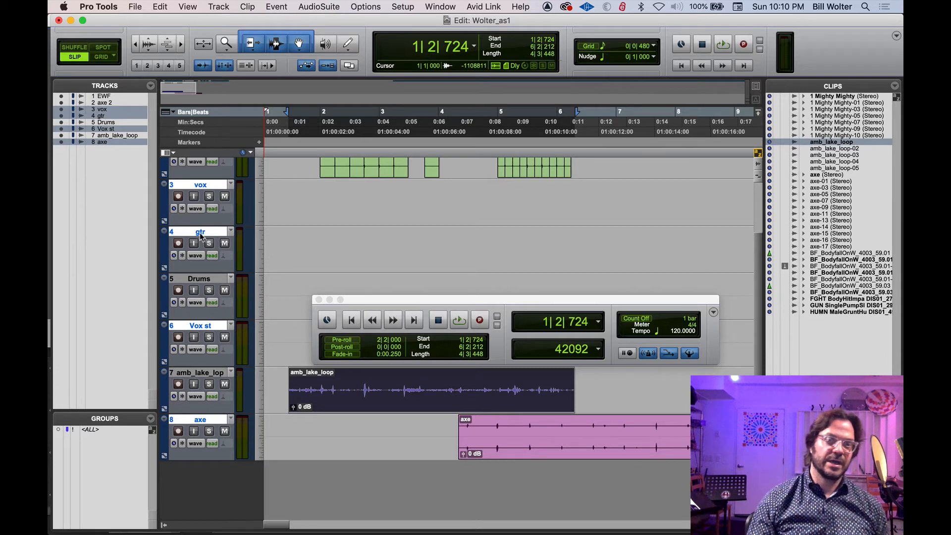
pyautogui.moveTo(200, 232); pyautogui.dragTo(202, 460)
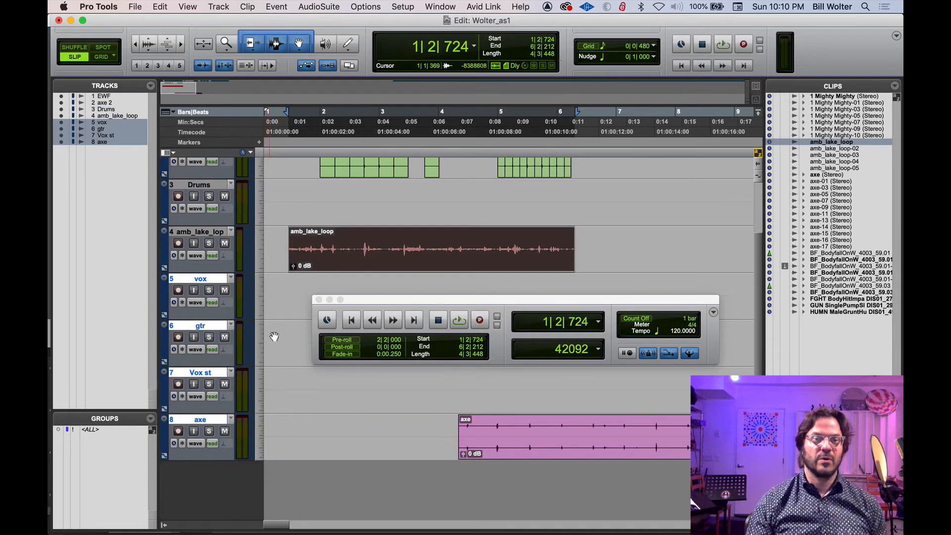
pyautogui.keyDown('alt'); pyautogui.click(201, 278); pyautogui.keyUp('alt')
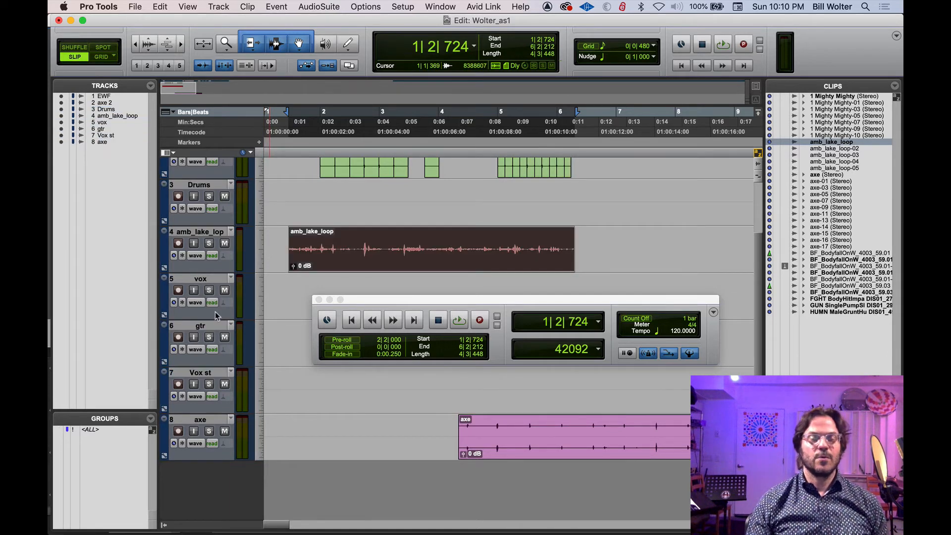
# Delete the vox track from the session.
pyautogui.click(203, 278)
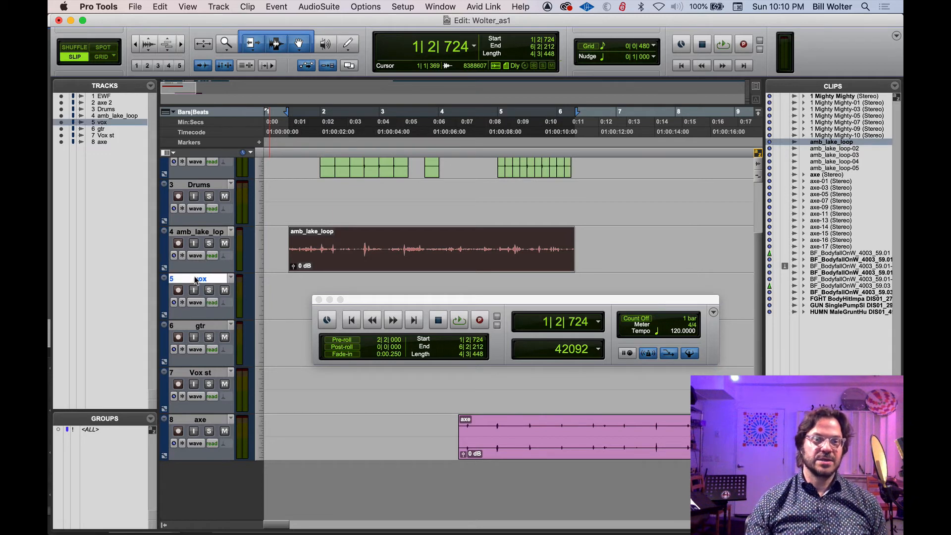
pyautogui.click(219, 7)
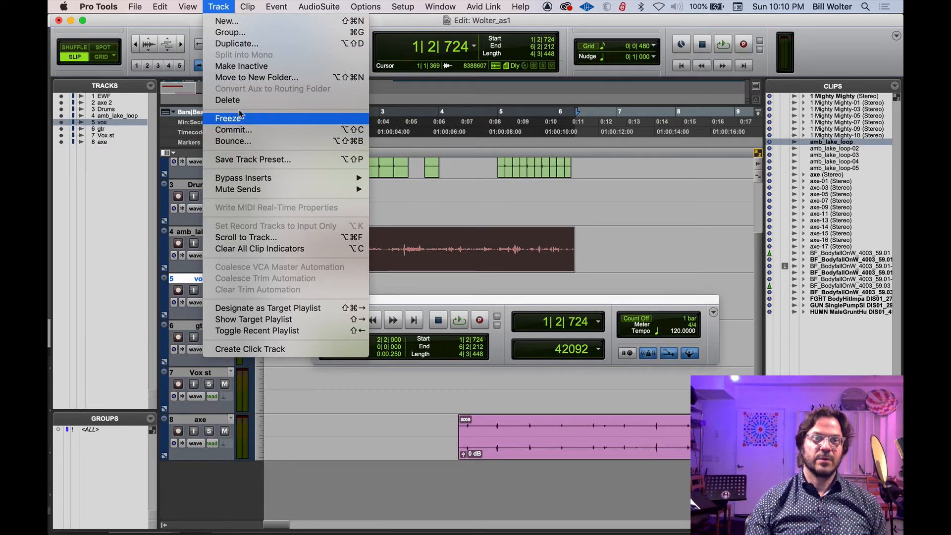
pyautogui.click(227, 100)
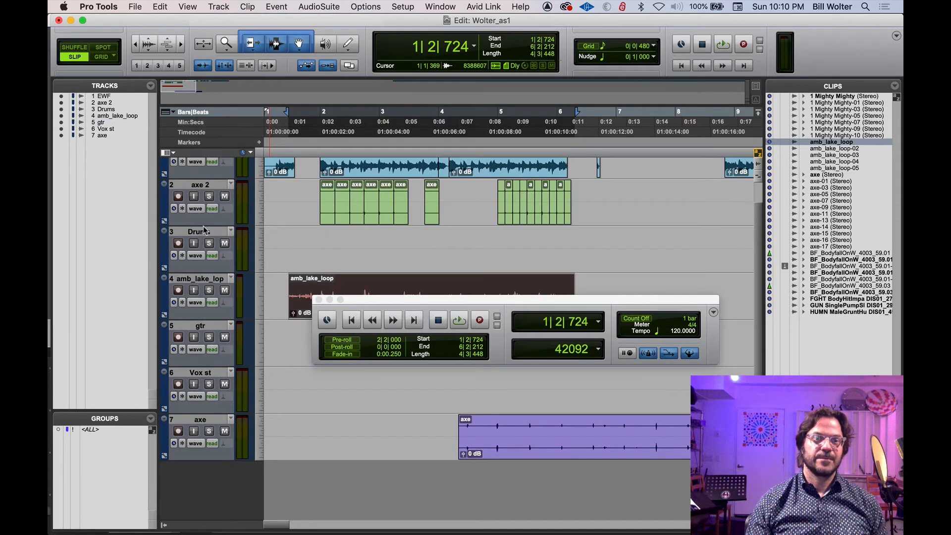
# Shift the floating Transport window off the amb_lake_loop clip and move the Drums track below amb_lake_loop.
pyautogui.click(200, 237)
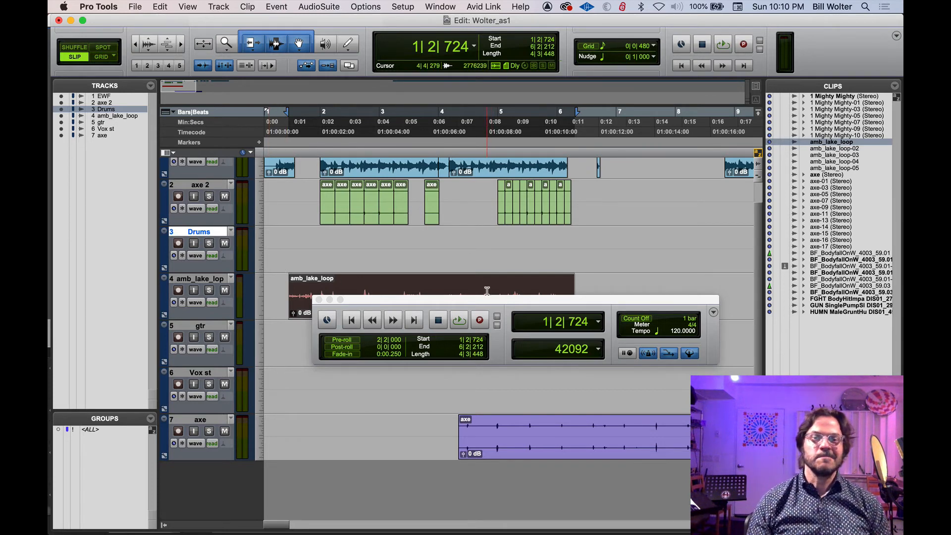
pyautogui.moveTo(481, 302); pyautogui.dragTo(538, 164)
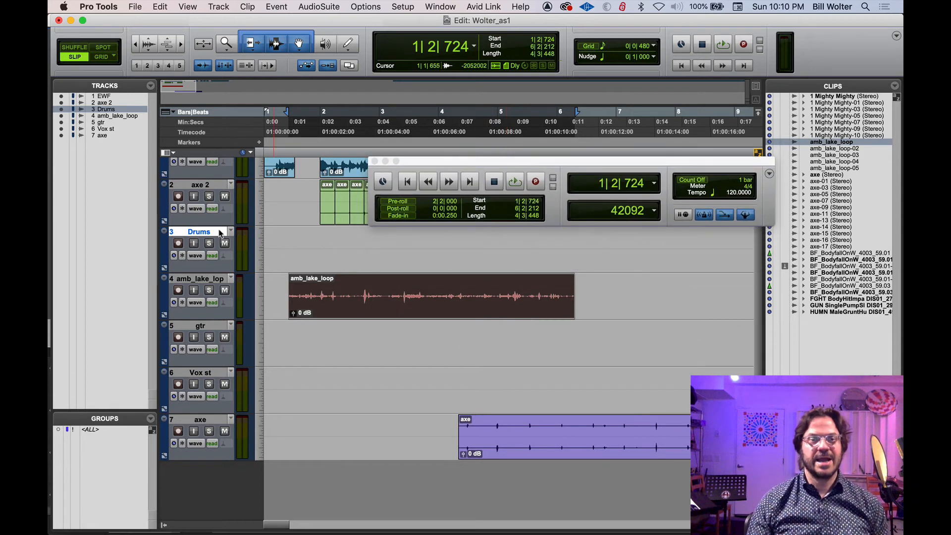
pyautogui.moveTo(214, 234); pyautogui.dragTo(215, 310)
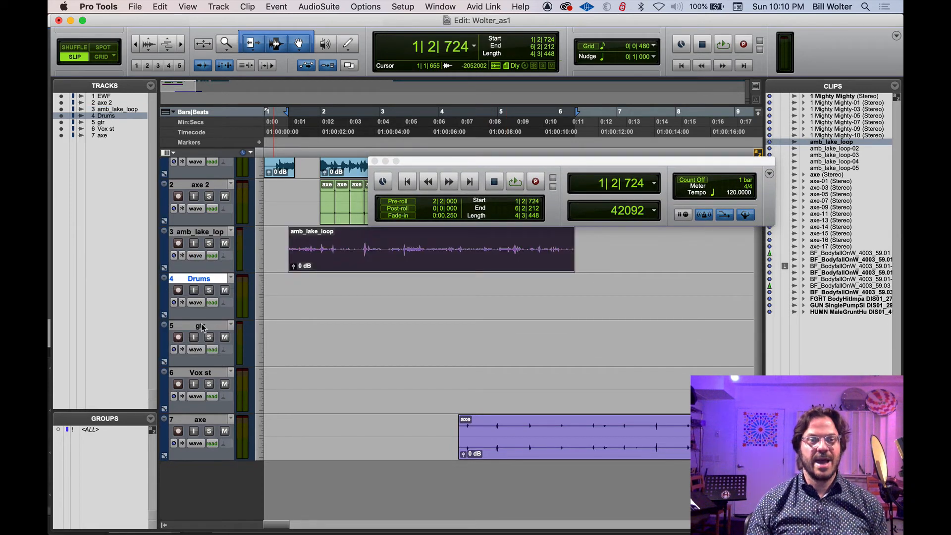
# Select the consecutive tracks from Vox st up to axe 2, and reduce the selection to amb_lake_loop alone.
pyautogui.click(203, 327)
pyautogui.click(210, 373)
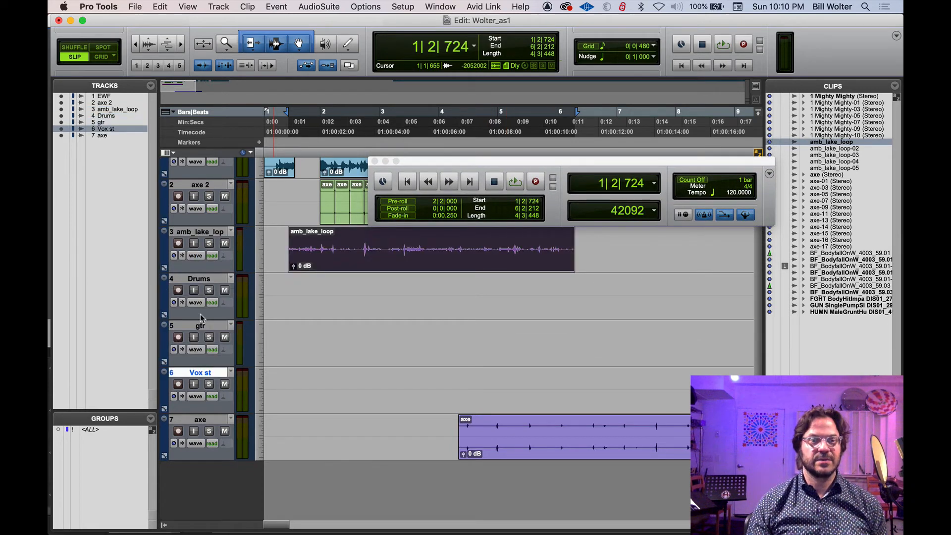
pyautogui.keyDown('shift'); pyautogui.click(197, 186); pyautogui.keyUp('shift')
pyautogui.click(195, 231)
# Select the axe 2 and amb_lake_loop tracks and add the non-adjacent Vox st and axe tracks to the selection.
pyautogui.click(196, 185)
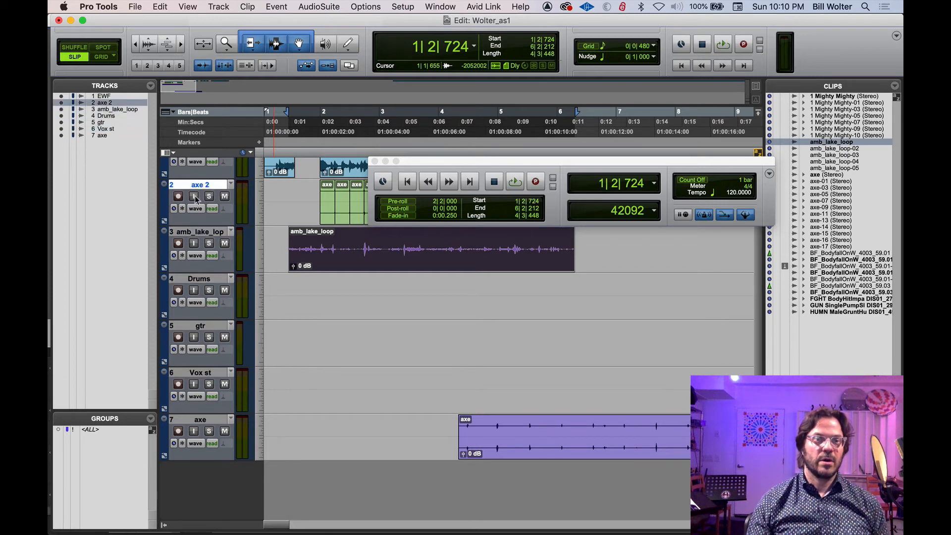
pyautogui.keyDown('shift'); pyautogui.click(201, 235); pyautogui.keyUp('shift')
pyautogui.keyDown('super'); pyautogui.click(201, 375); pyautogui.keyUp('super')
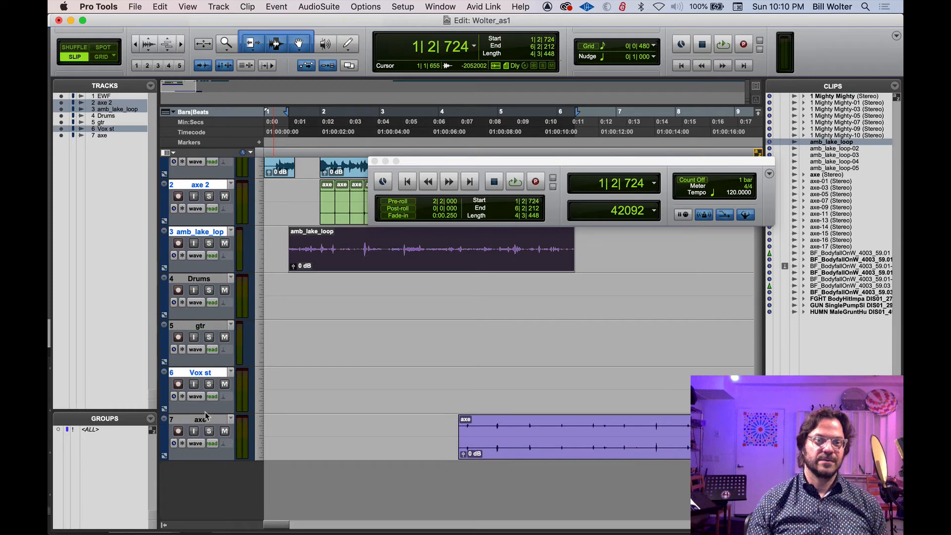
pyautogui.keyDown('super'); pyautogui.click(206, 421); pyautogui.keyUp('super')
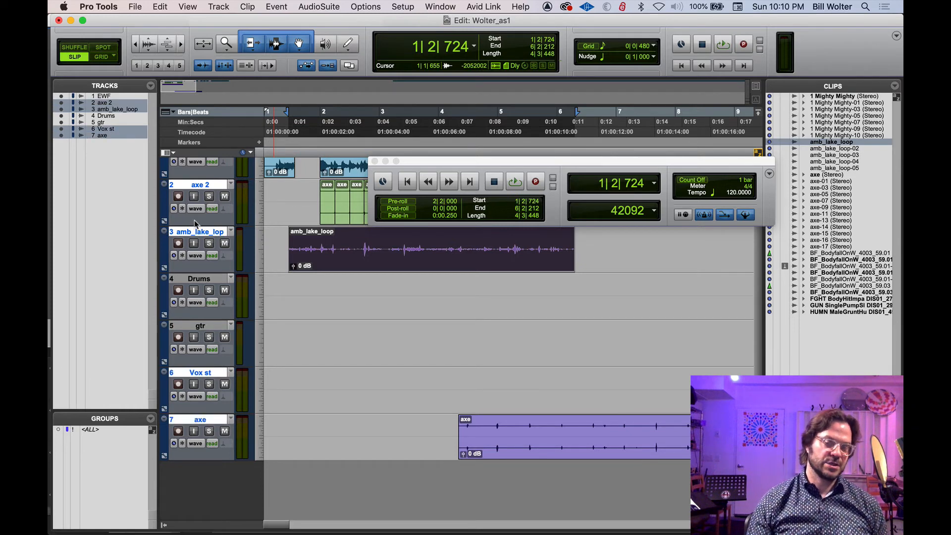
# Move the floating Transport window off the axe 2 clips and zoom the timeline out in three increments.
pyautogui.press('space')
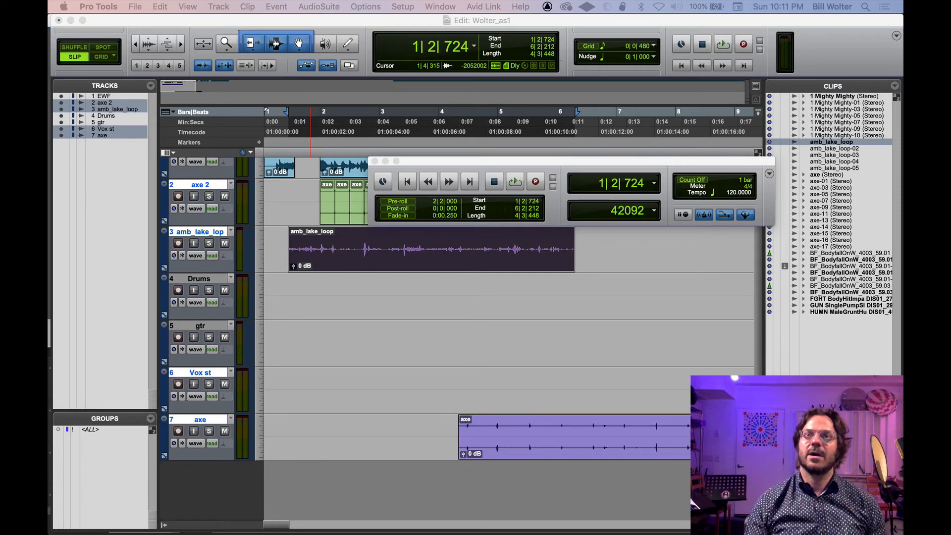
pyautogui.moveTo(499, 167); pyautogui.dragTo(669, 308)
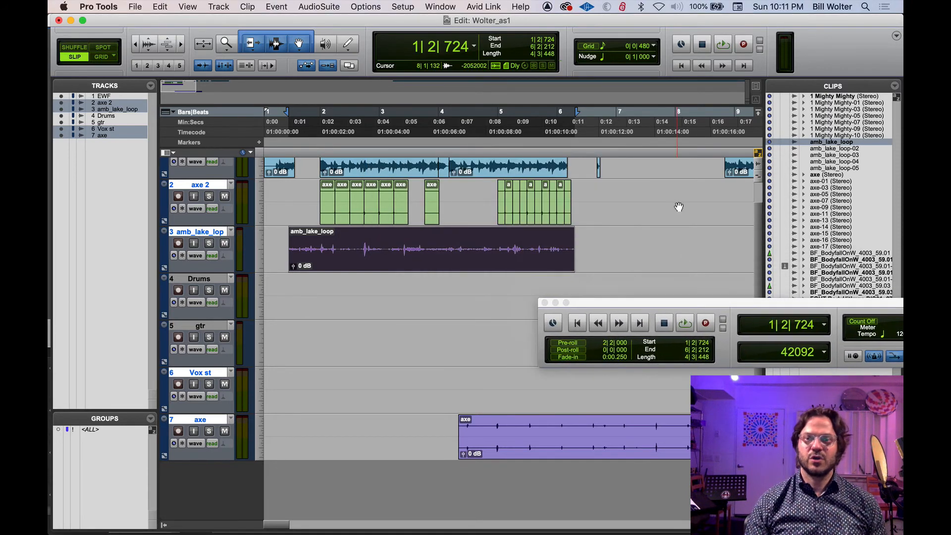
pyautogui.press('super+bracketleft')
pyautogui.press('super+bracketleft')
pyautogui.press('super+bracketleft')
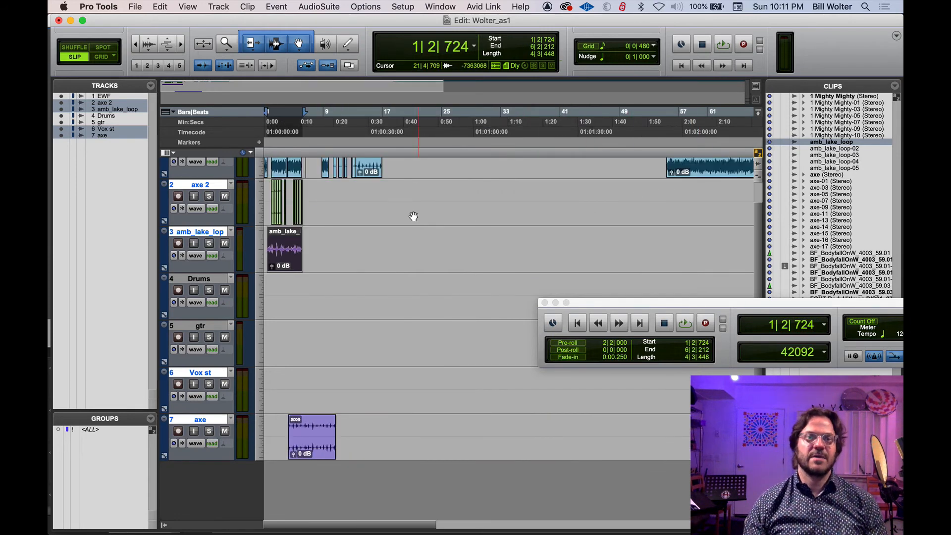
# Zoom in on the start of the axe-17 clip on the axe 2 track and zoom back out to the first bars.
pyautogui.press('super+bracketright')
pyautogui.press('super+bracketright')
pyautogui.click(338, 198)
pyautogui.press('super+bracketright')
pyautogui.press('super+bracketright')
pyautogui.press('super+bracketright')
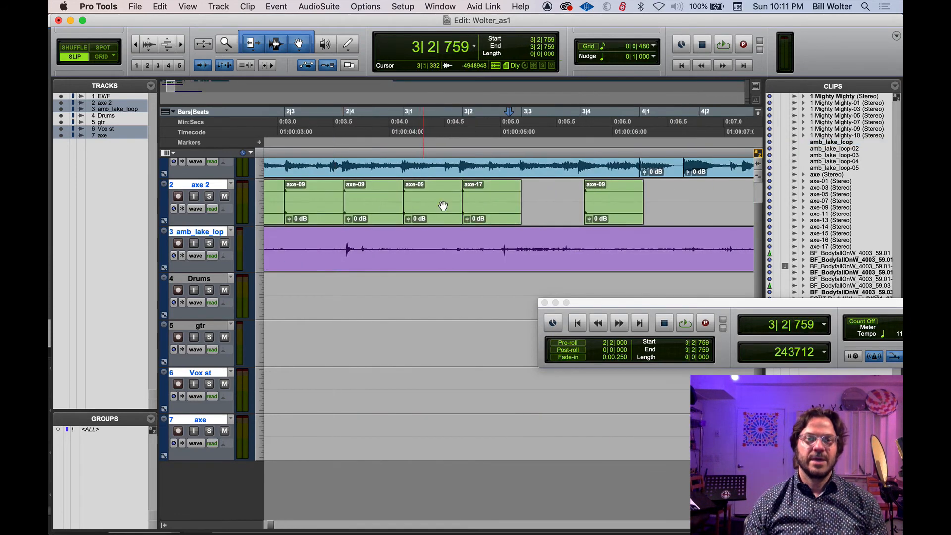
pyautogui.press('super+bracketright')
pyautogui.click(437, 195)
pyautogui.hscroll(-3, 437, 194)
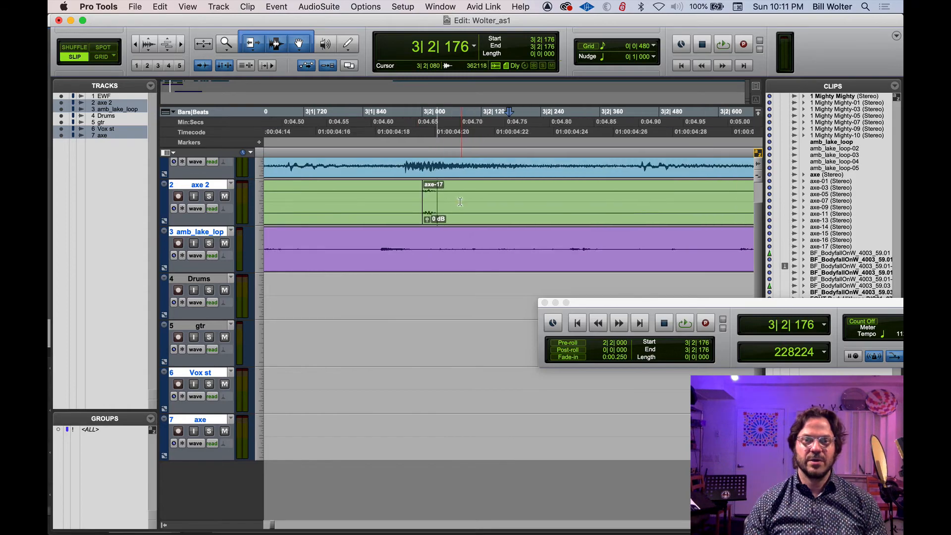
pyautogui.press('super+bracketleft')
pyautogui.press('super+bracketleft')
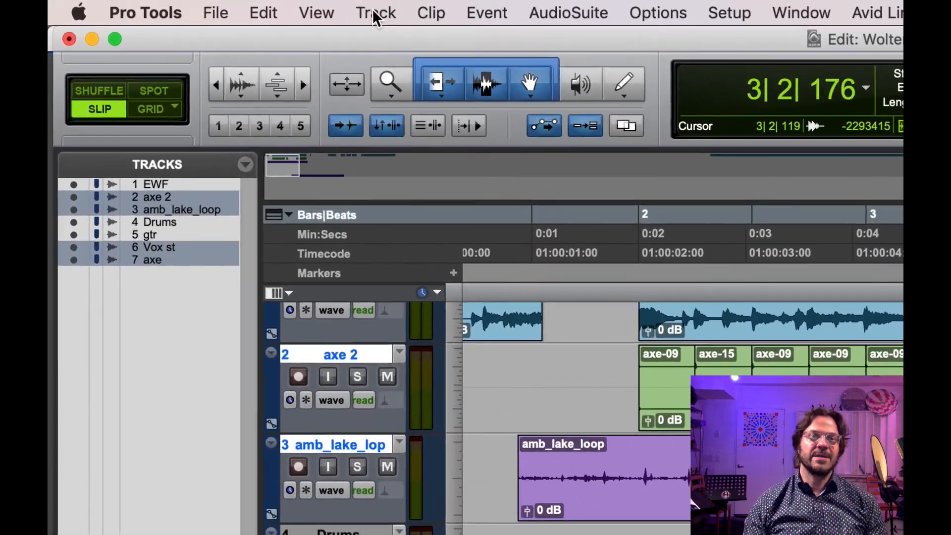
# Create one new mono audio track in samples and rename it bob.
pyautogui.click(325, 11)
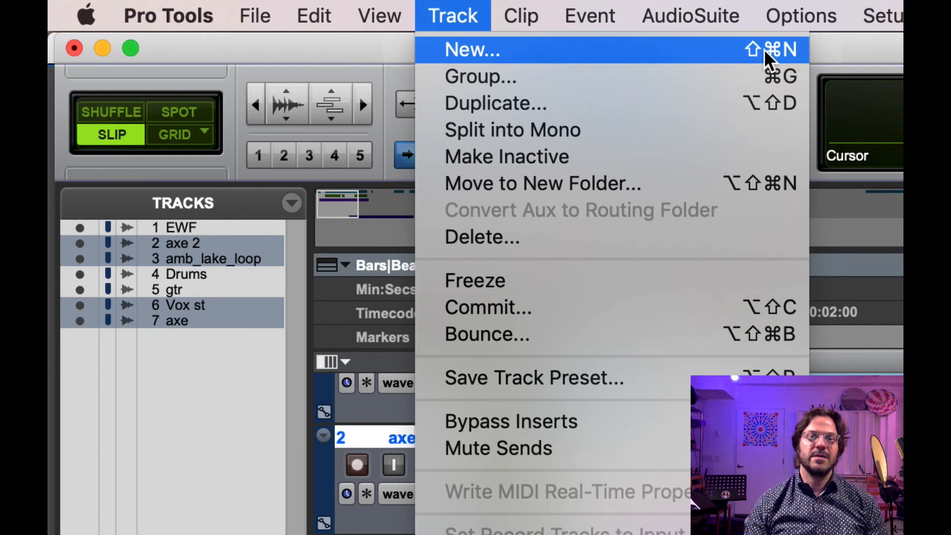
pyautogui.click(791, 57)
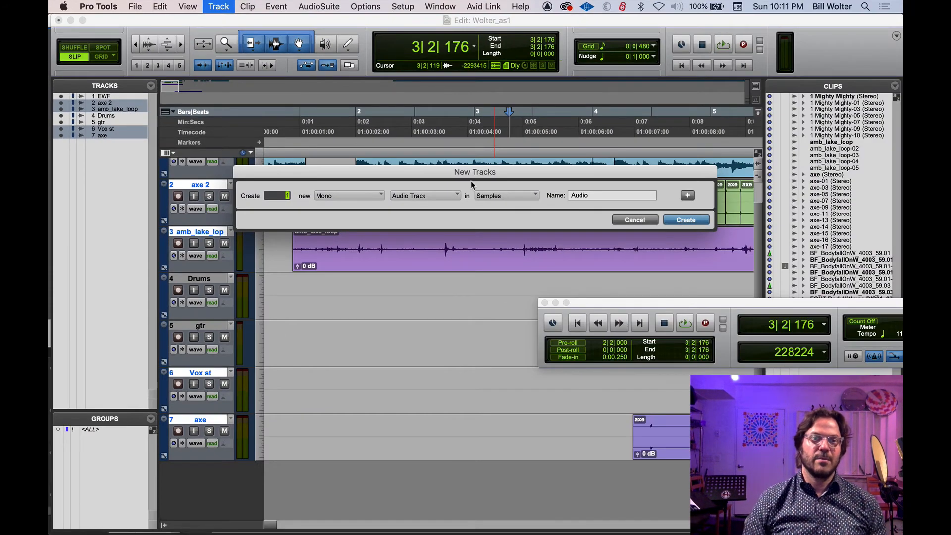
pyautogui.press('Return')
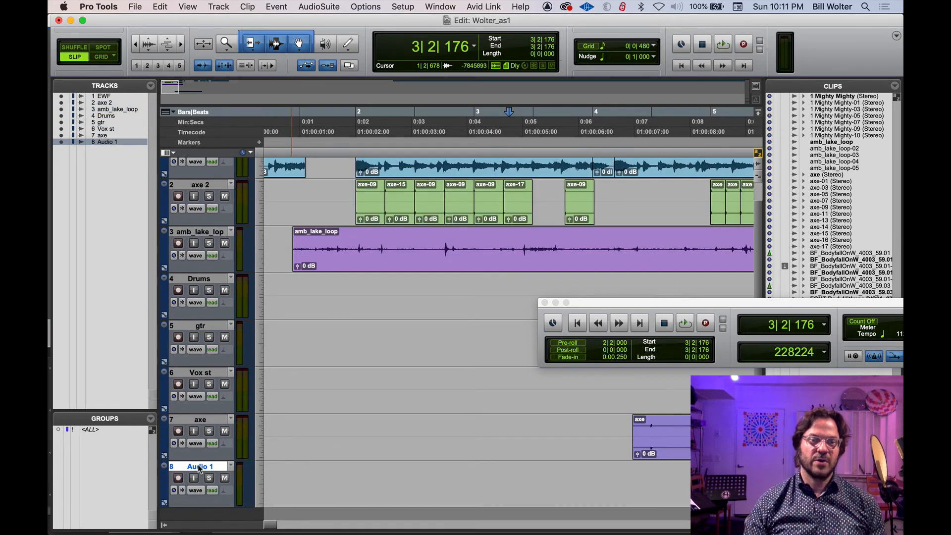
pyautogui.doubleClick(198, 466)
pyautogui.write('bob')
pyautogui.press('Return')
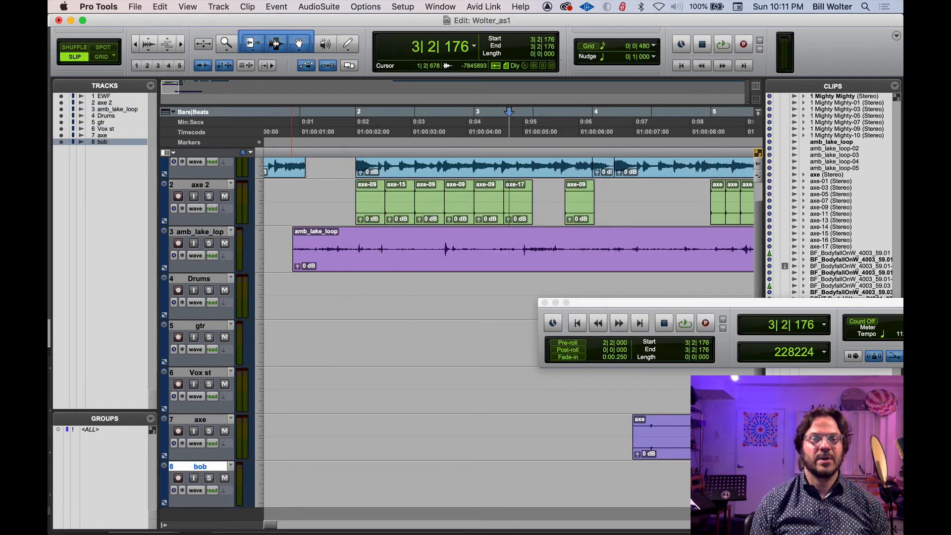
# Move the bob track between amb_lake_loop and Drums, and select the 1 Mighty Mighty-03 clip at bar 2 on the EWF track.
pyautogui.moveTo(184, 466); pyautogui.dragTo(198, 278)
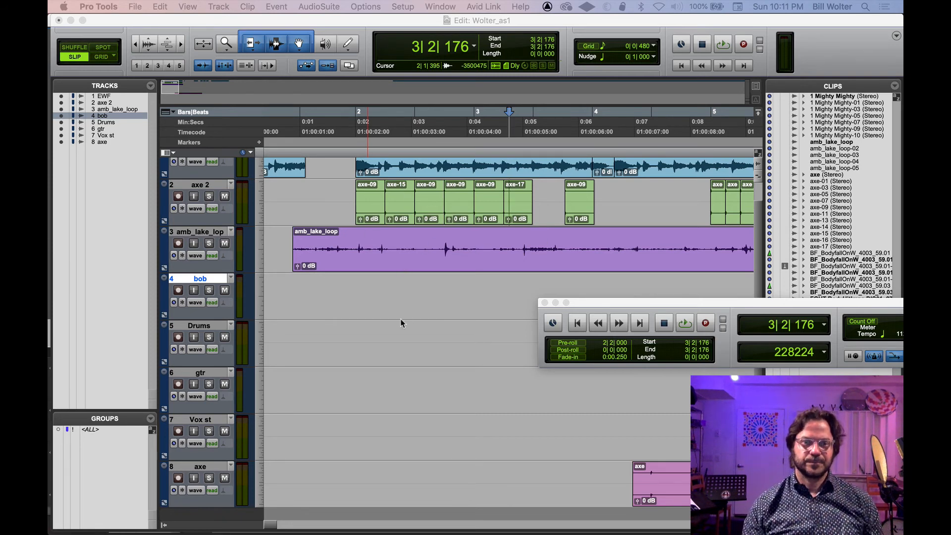
pyautogui.scroll(2, 400, 319)
pyautogui.click(450, 193)
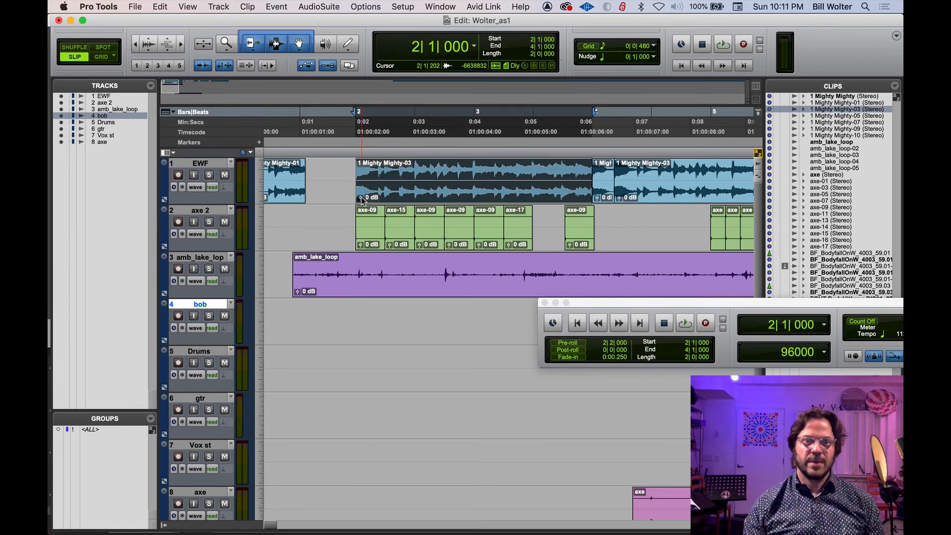
# Lower the clip gain of the selected EWF clip at bar 2 to -6.6 dB and play it back.
pyautogui.moveTo(362, 199)
pyautogui.mouseDown()
pyautogui.moveTo(362, 209)
pyautogui.moveTo(362, 198)
pyautogui.mouseUp()
pyautogui.press('space')
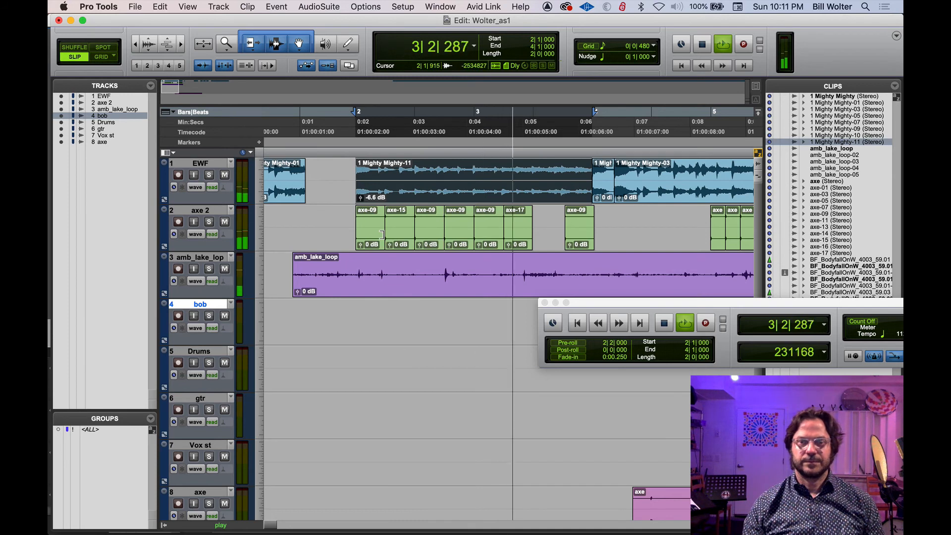
pyautogui.press('space')
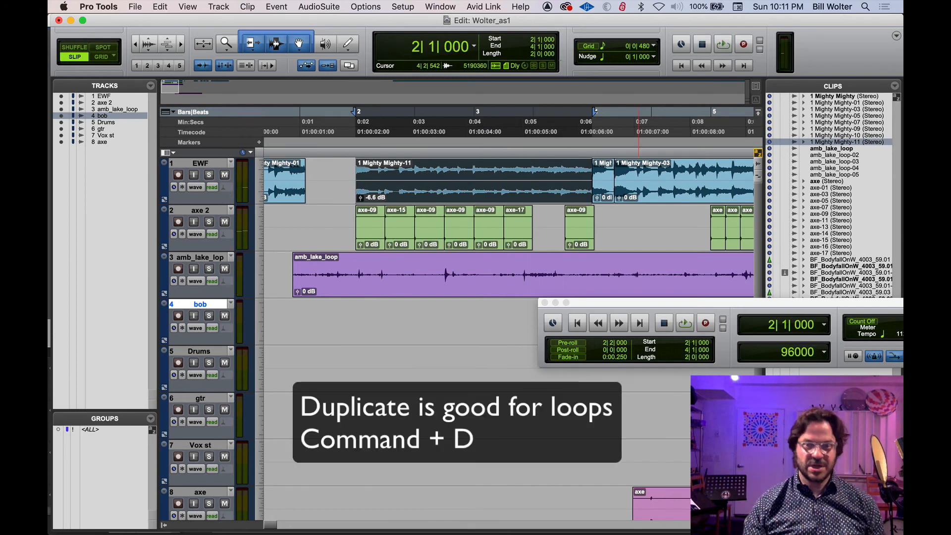
# Duplicate the selected 1 Mighty Mighty-11 clip five times end to end along the EWF track.
pyautogui.press('super+d')
pyautogui.press('super+d')
pyautogui.press('super+bracketleft')
pyautogui.press('super+bracketleft')
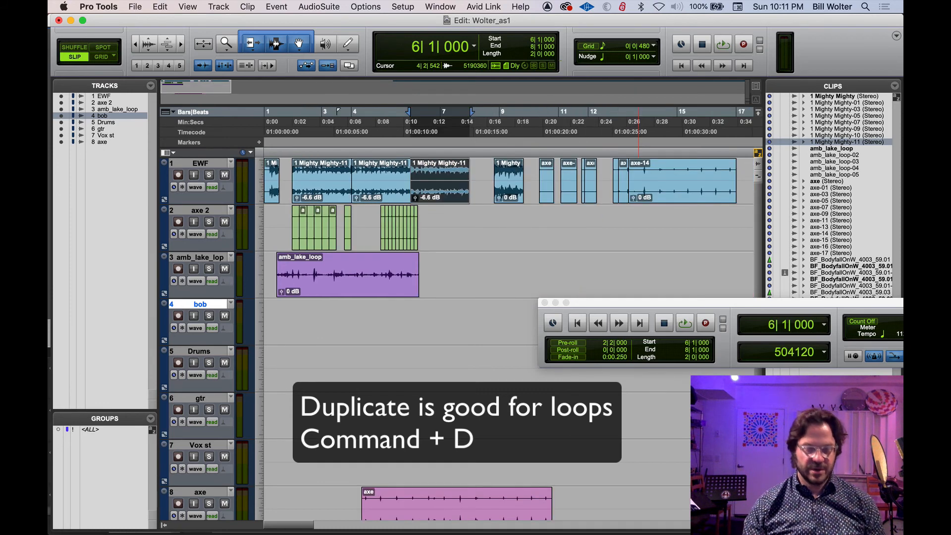
pyautogui.press('super+d')
pyautogui.press('super+d')
pyautogui.press('super+d')
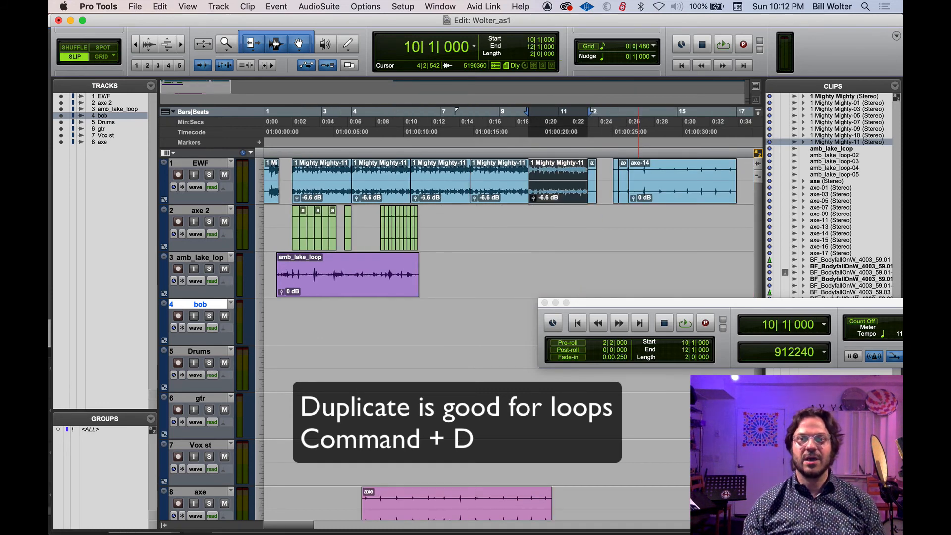
# Play back the duplicated clips on the EWF track from 2|1|395.
pyautogui.click(295, 142)
pyautogui.press('space')
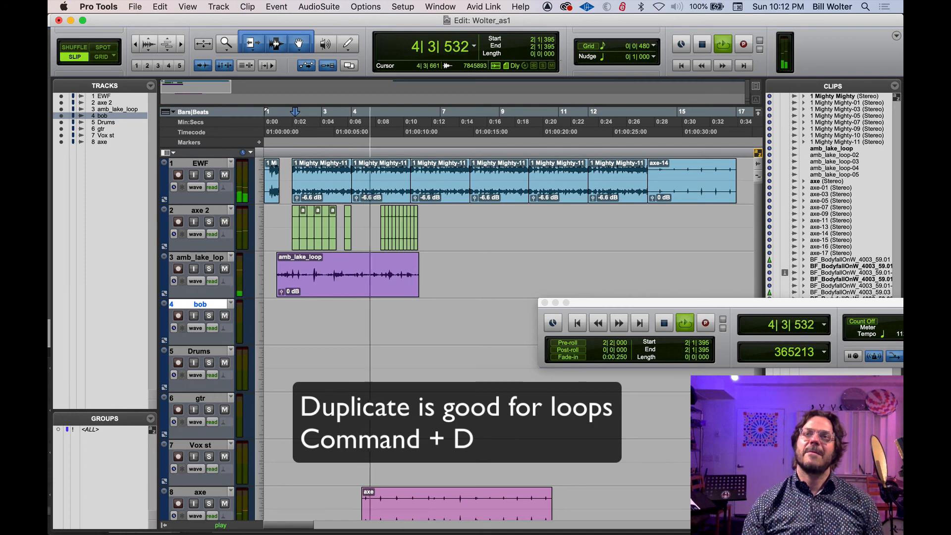
pyautogui.press('space')
# Repeat the 1 Mighty Mighty-11 clip at bar 12 on the EWF track 13 times and fit the session in view.
pyautogui.click(158, 6)
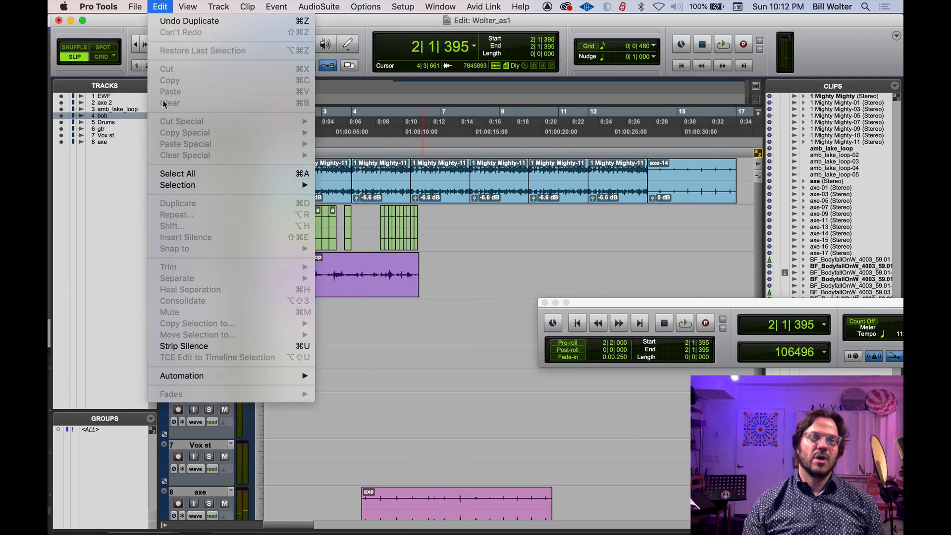
pyautogui.click(578, 219)
pyautogui.click(616, 188)
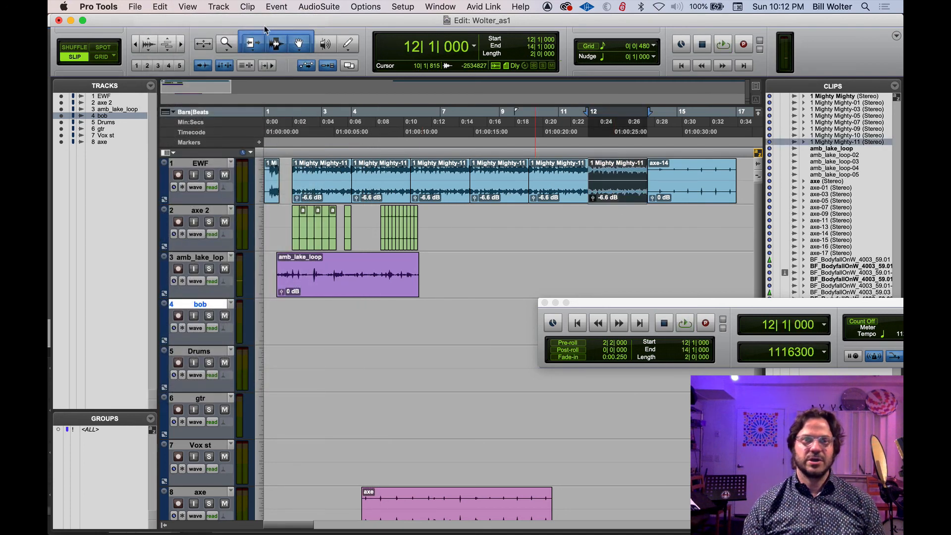
pyautogui.click(160, 7)
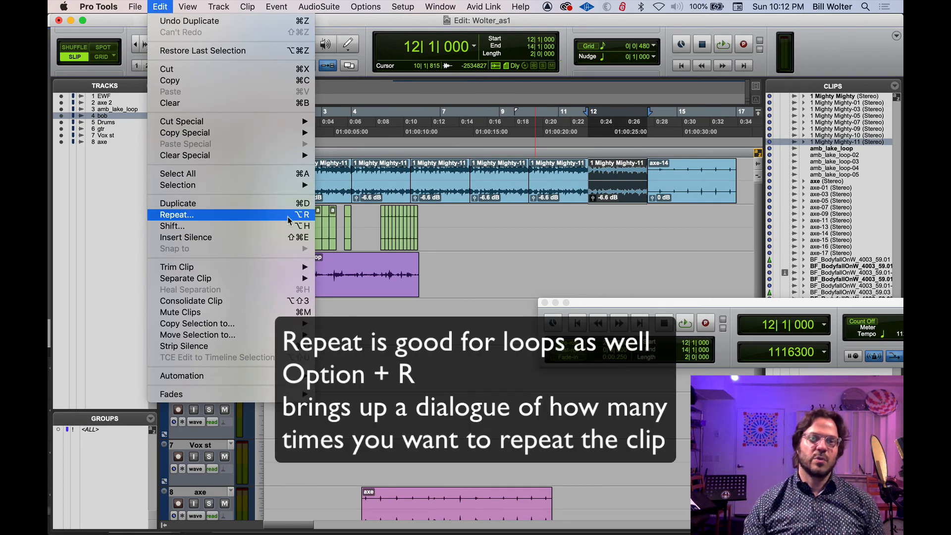
pyautogui.click(289, 215)
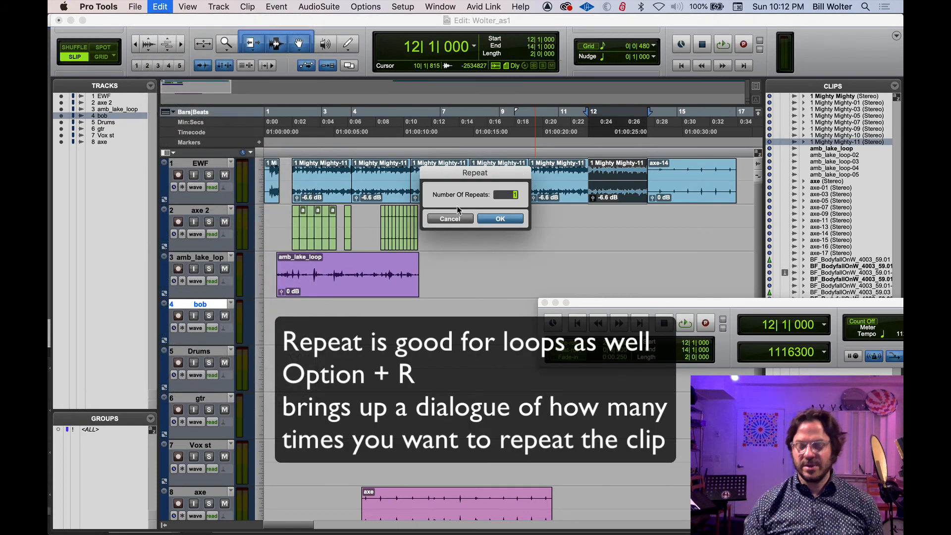
pyautogui.write('13')
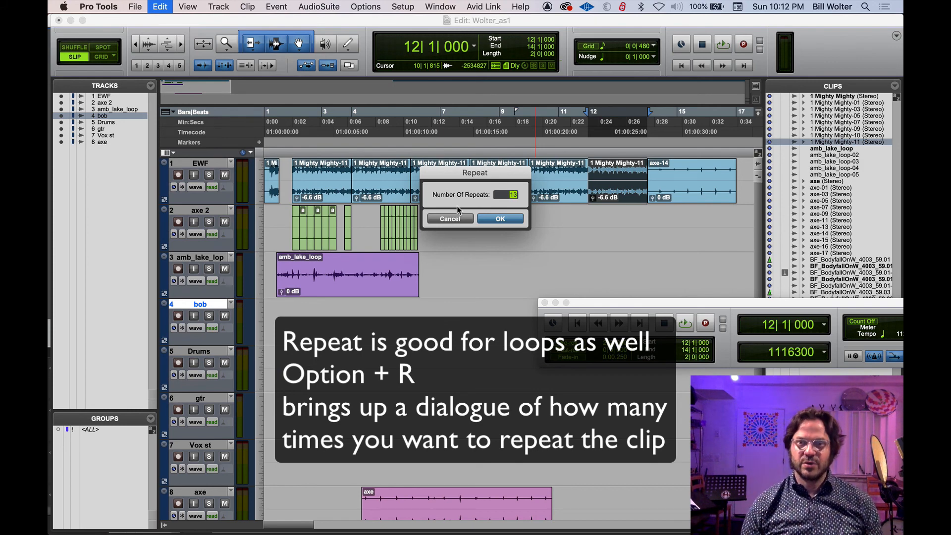
pyautogui.press('Return')
pyautogui.hotkey('alt', 'a')
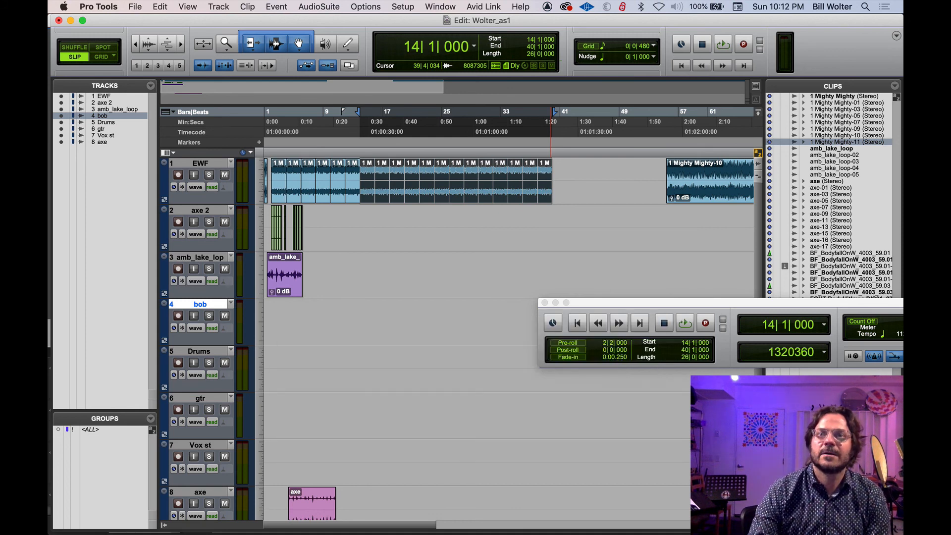
# Move the last repeated EWF clip away from the run and place two copies in the gap, the final one at 49|4|202.
pyautogui.keyDown('shift'); pyautogui.click(545, 194); pyautogui.keyUp('shift')
pyautogui.moveTo(545, 194); pyautogui.dragTo(631, 193)
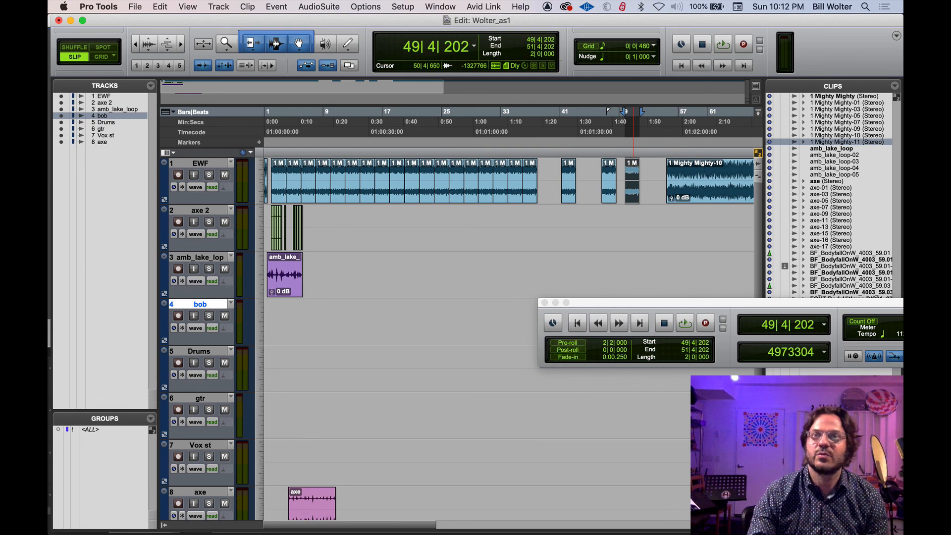